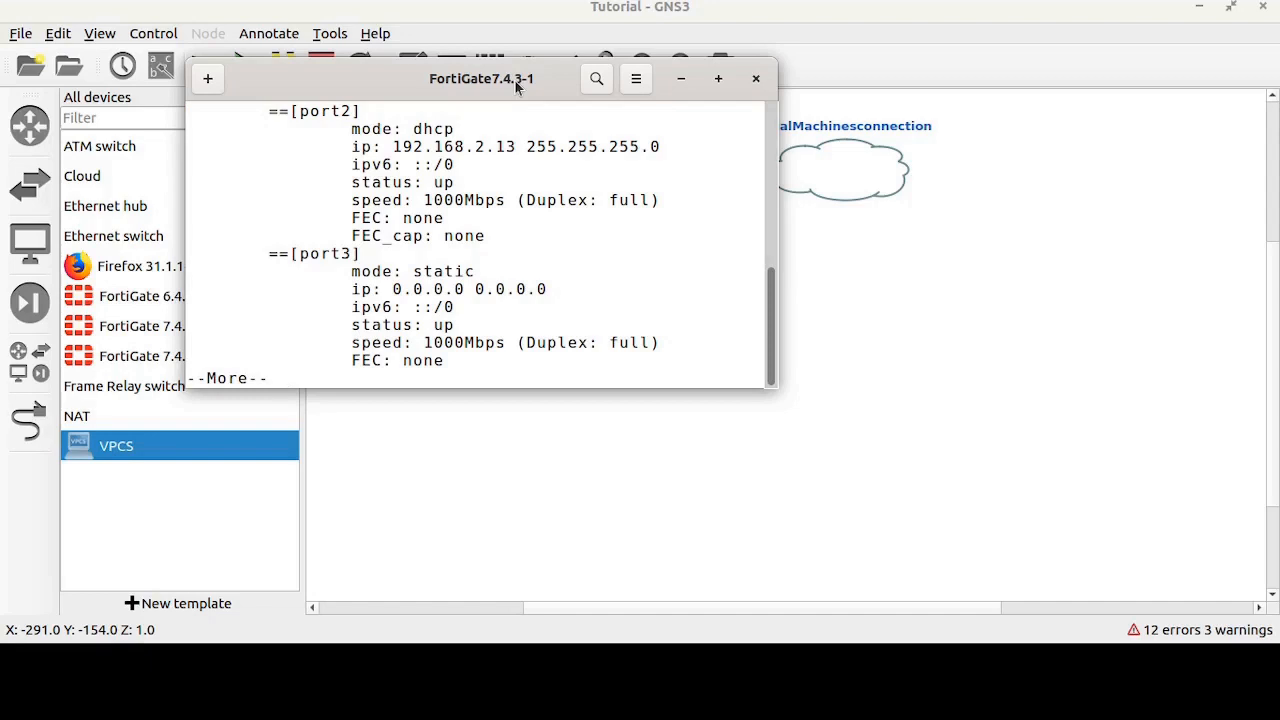
Examine the port1 and port2 IP addresses in the physical interface listing and clear the console.
{"action": "left_click_drag", "start_coordinate": [105, 185], "coordinate": [318, 215]}
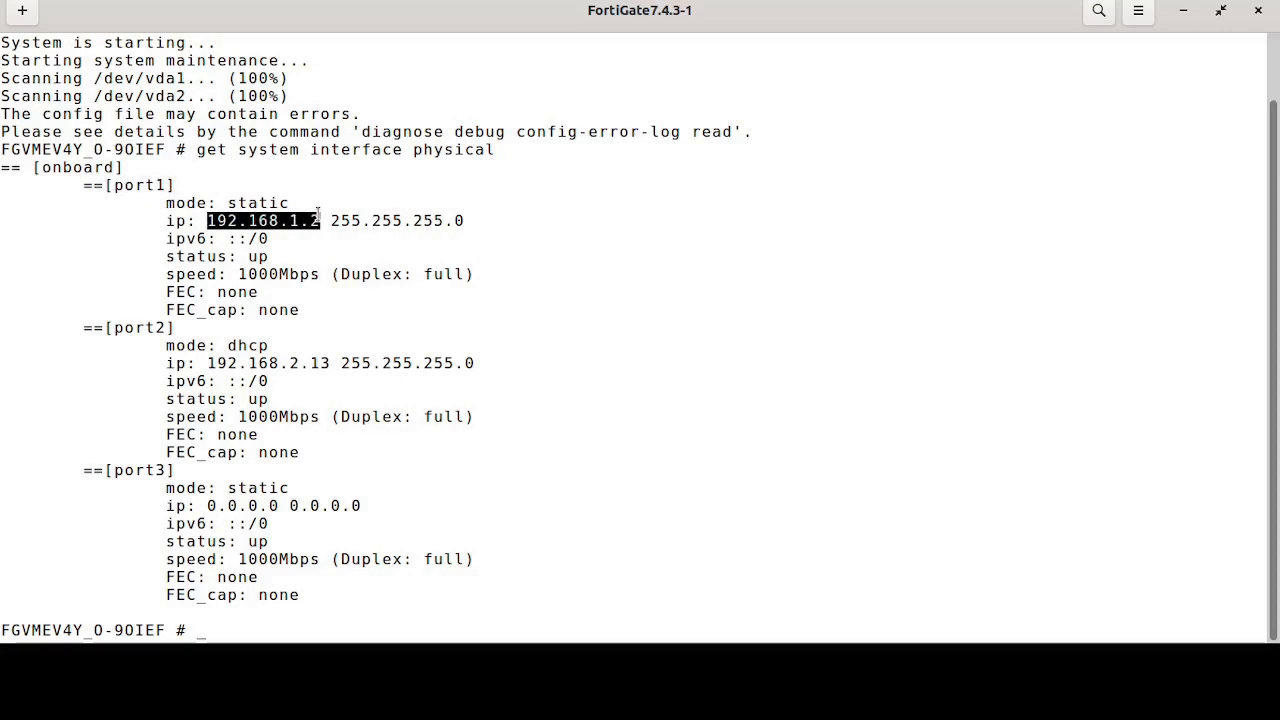
{"action": "left_click_drag", "start_coordinate": [117, 330], "coordinate": [326, 356]}
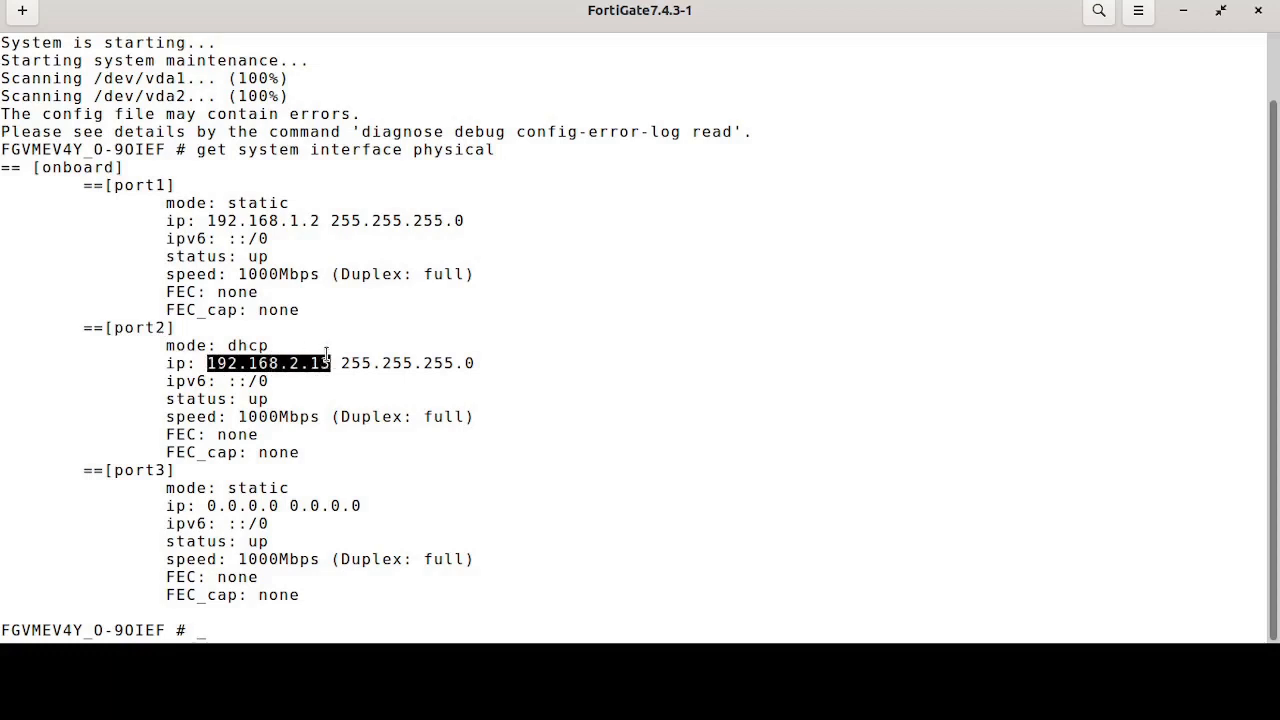
{"action": "key", "text": "ctrl+l"}
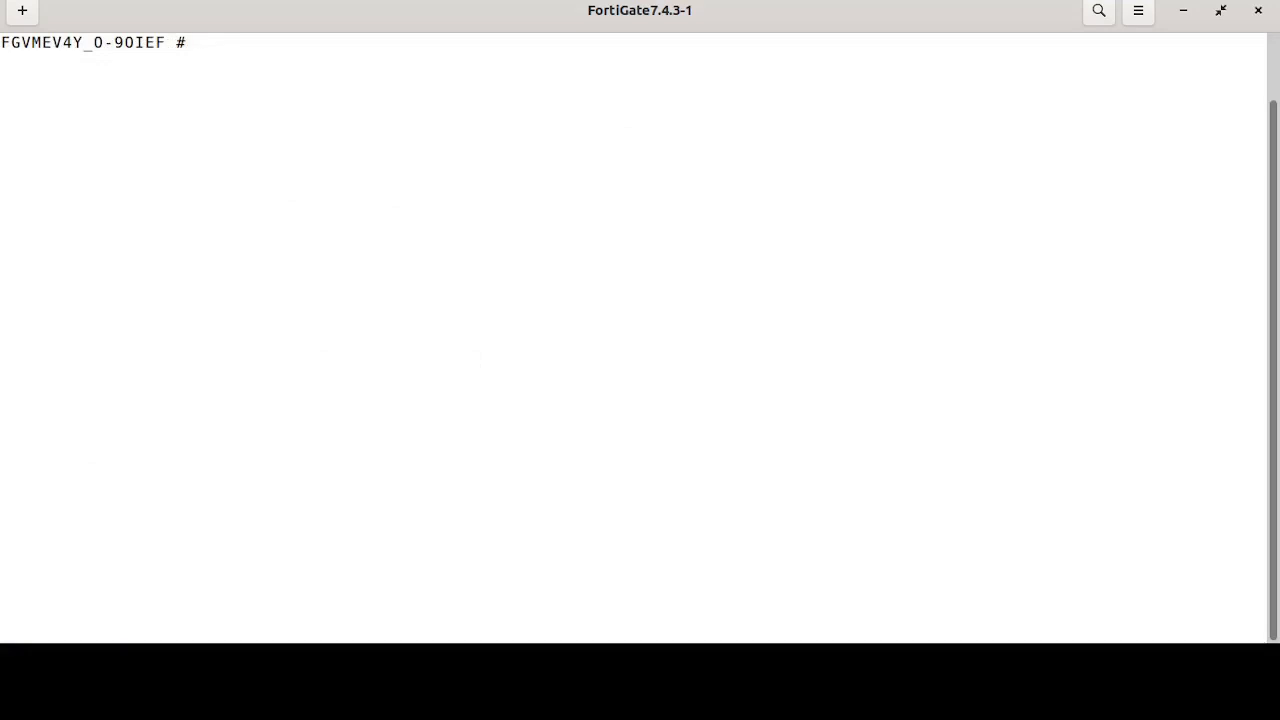
Test the firewall's internet connectivity by running execute ping google.com in the FortiGate console.
{"action": "type", "text": "ping google.com"}
{"action": "key", "text": "Return"}
{"action": "key", "text": "ctrl+l"}
{"action": "key", "text": "Up"}
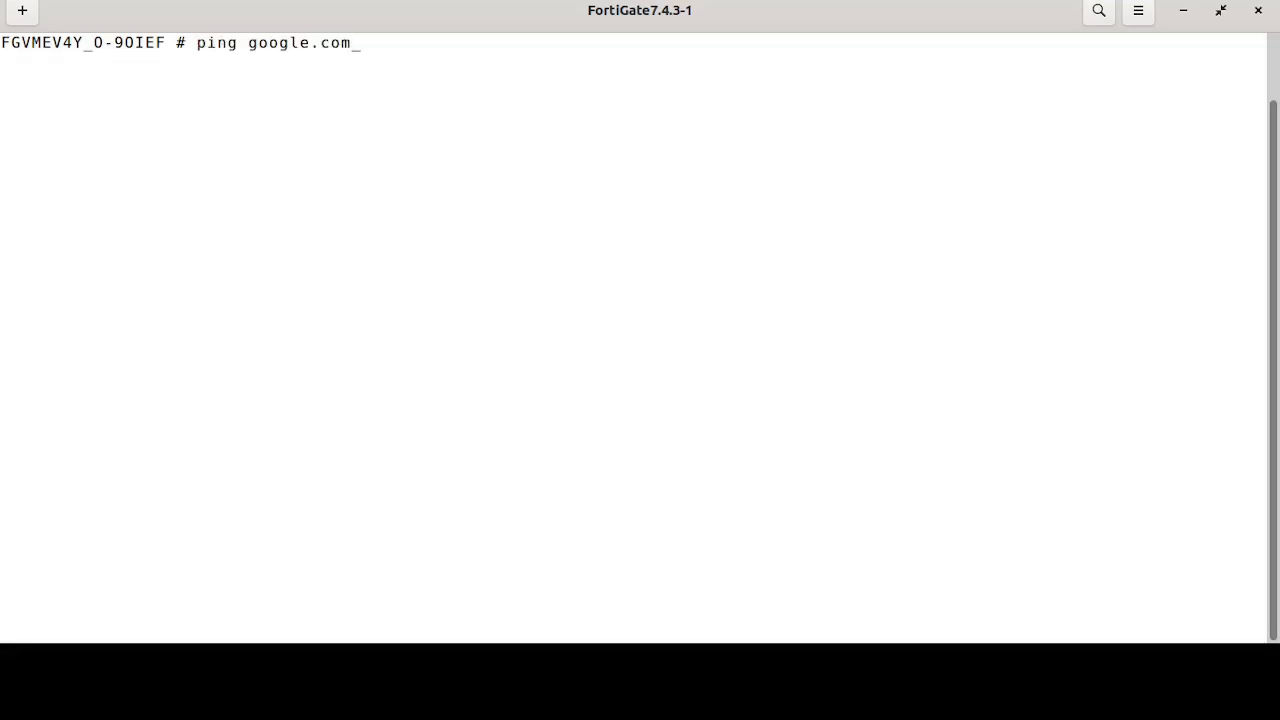
{"action": "type", "text": "execu"}
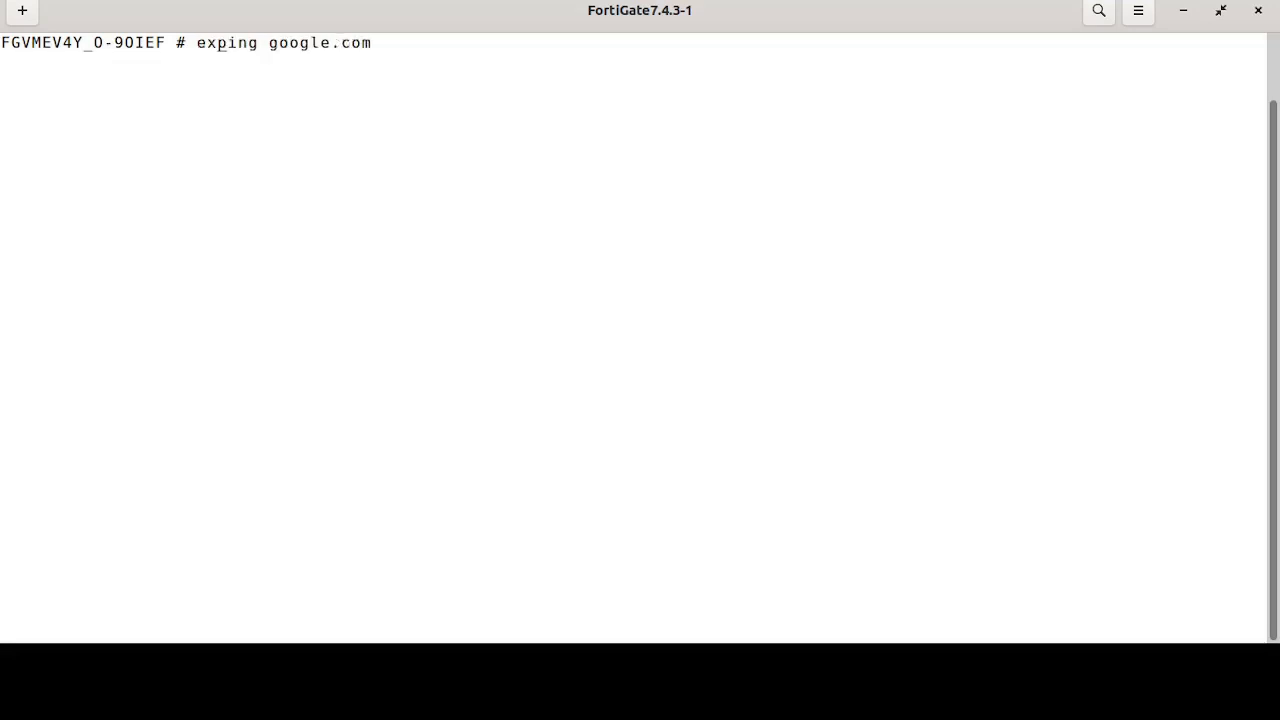
{"action": "type", "text": "te"}
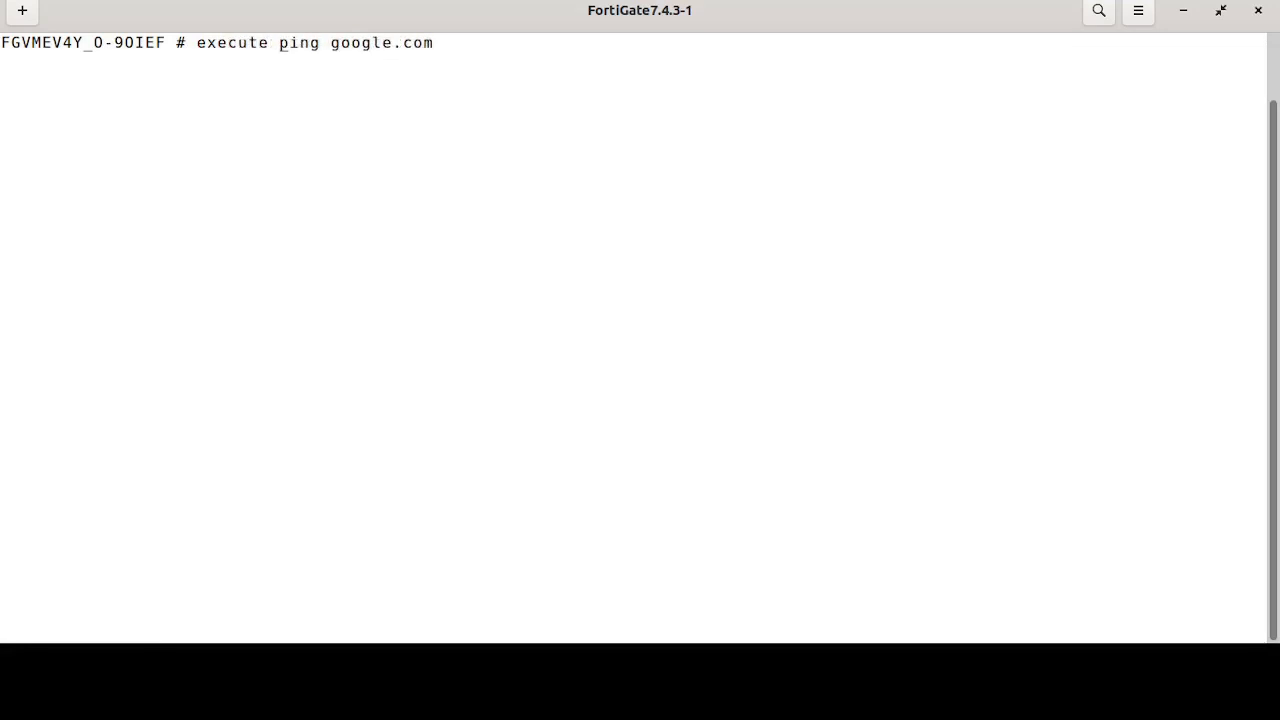
{"action": "key", "text": "Return"}
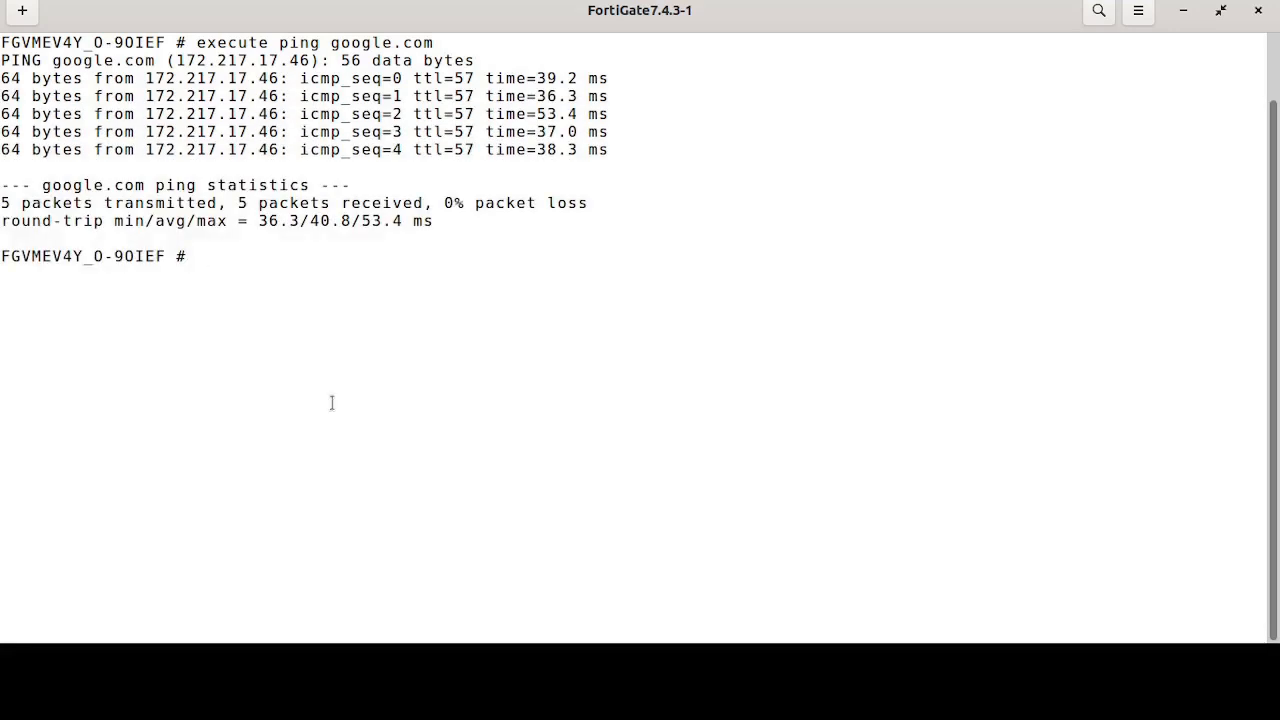
Switch to the browser, log in to the FortiGate web interface at 192.168.1.2 as admin, and postpone the file system check.
{"action": "left_click", "coordinate": [782, 677]}
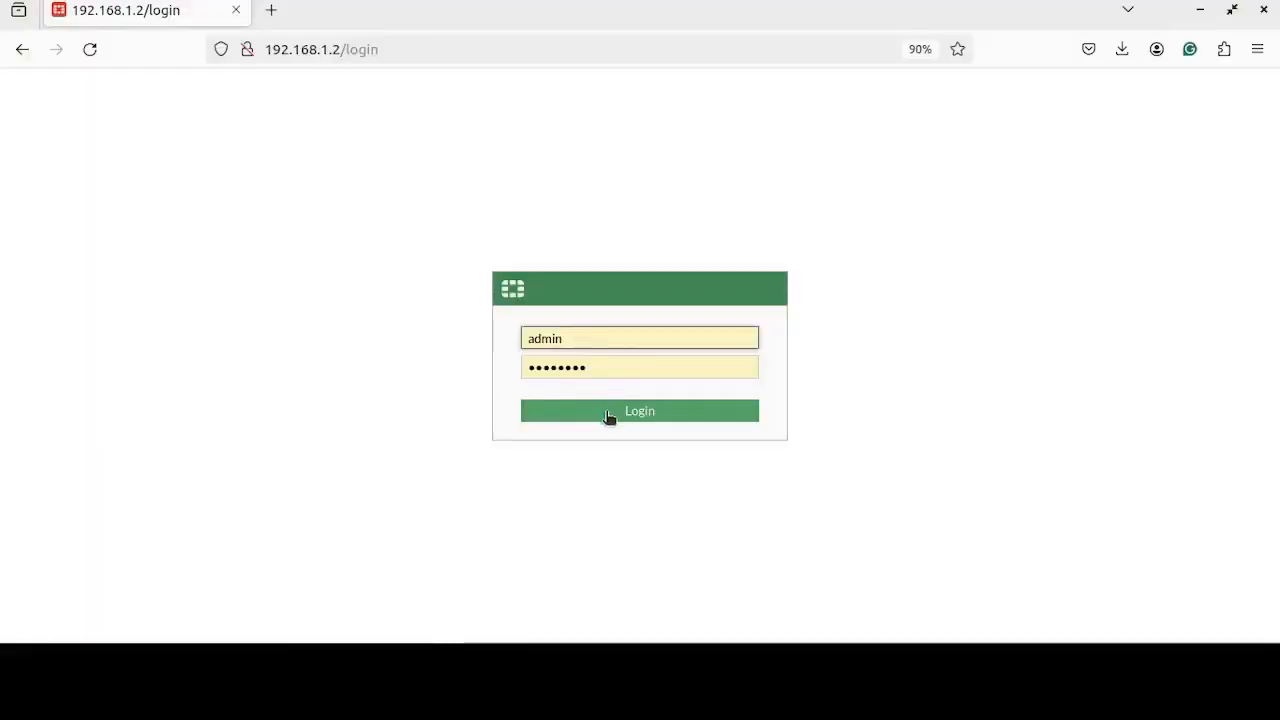
{"action": "left_click", "coordinate": [607, 412]}
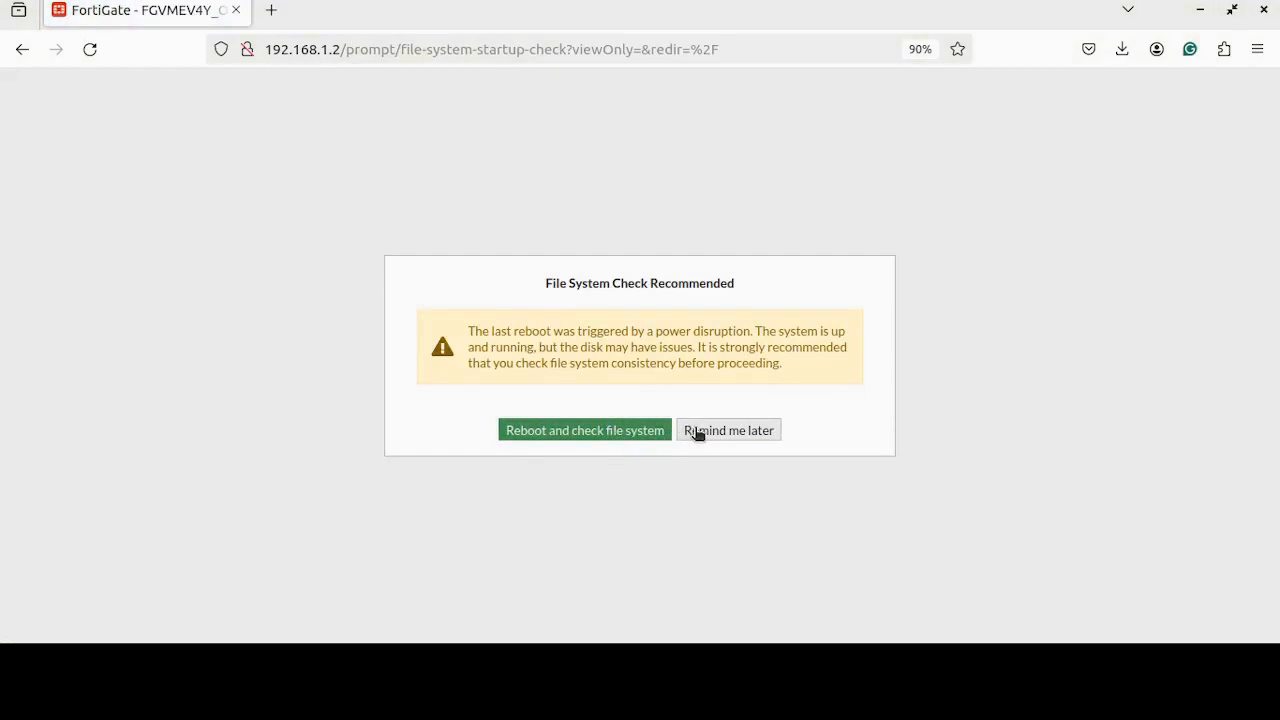
{"action": "left_click", "coordinate": [697, 431]}
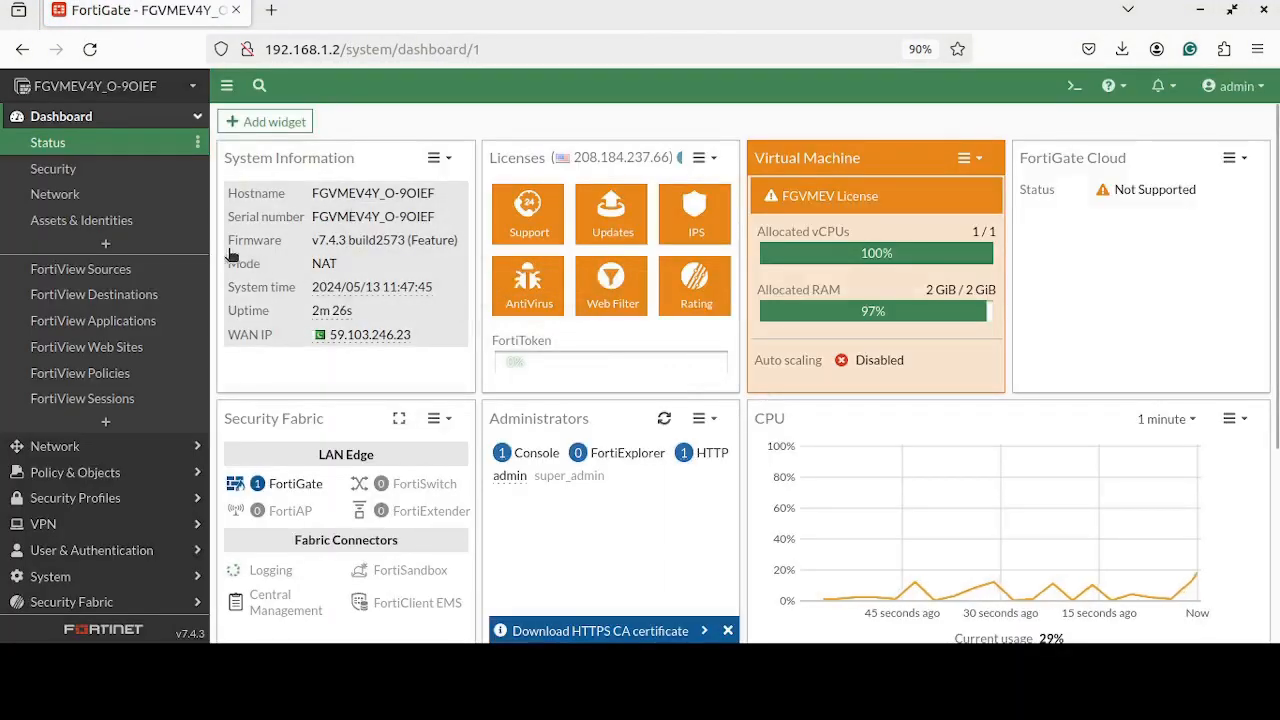
Open the LAN (port1) network interface for editing and enable its DHCP server.
{"action": "left_click", "coordinate": [66, 199]}
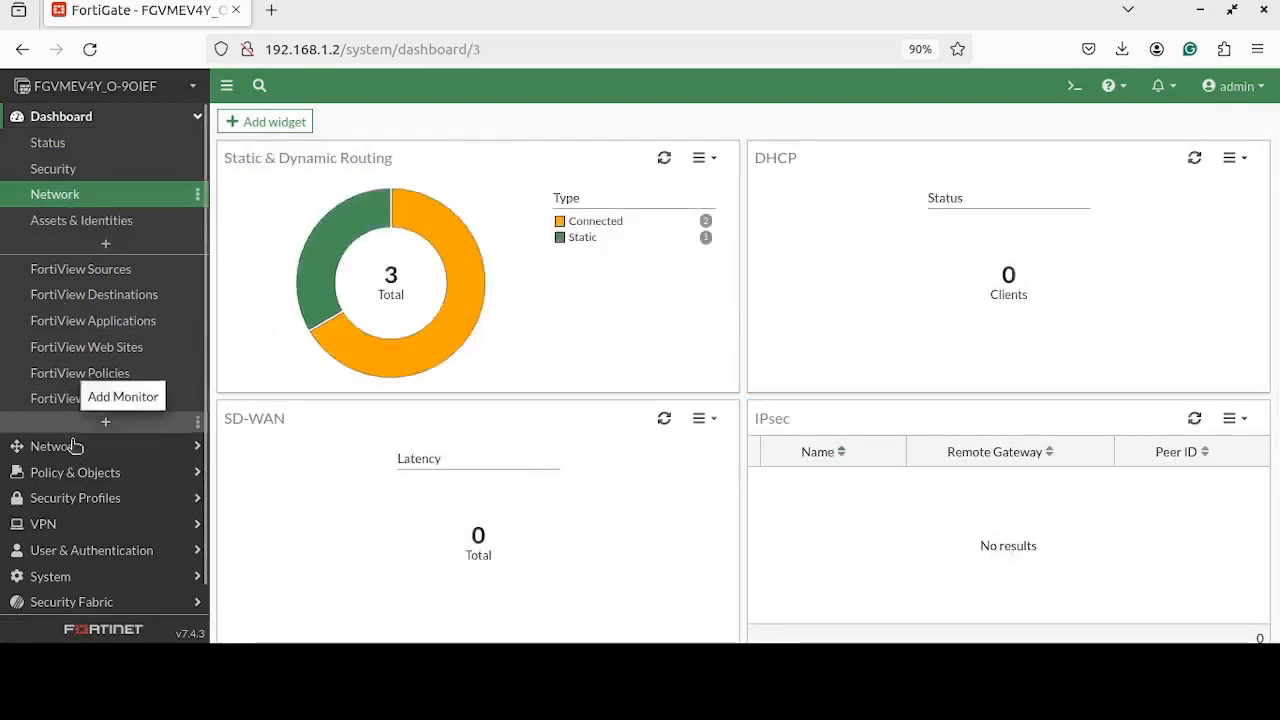
{"action": "left_click", "coordinate": [68, 447]}
{"action": "left_click", "coordinate": [64, 172]}
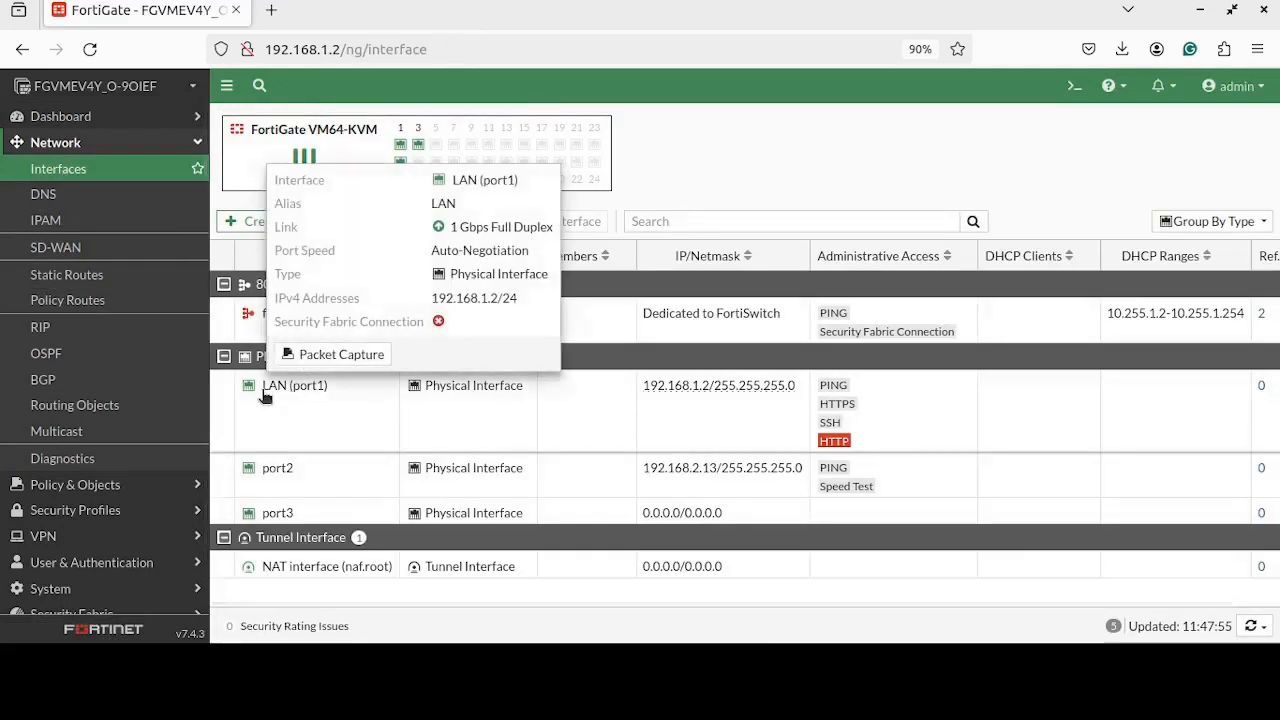
{"action": "double_click", "coordinate": [265, 397]}
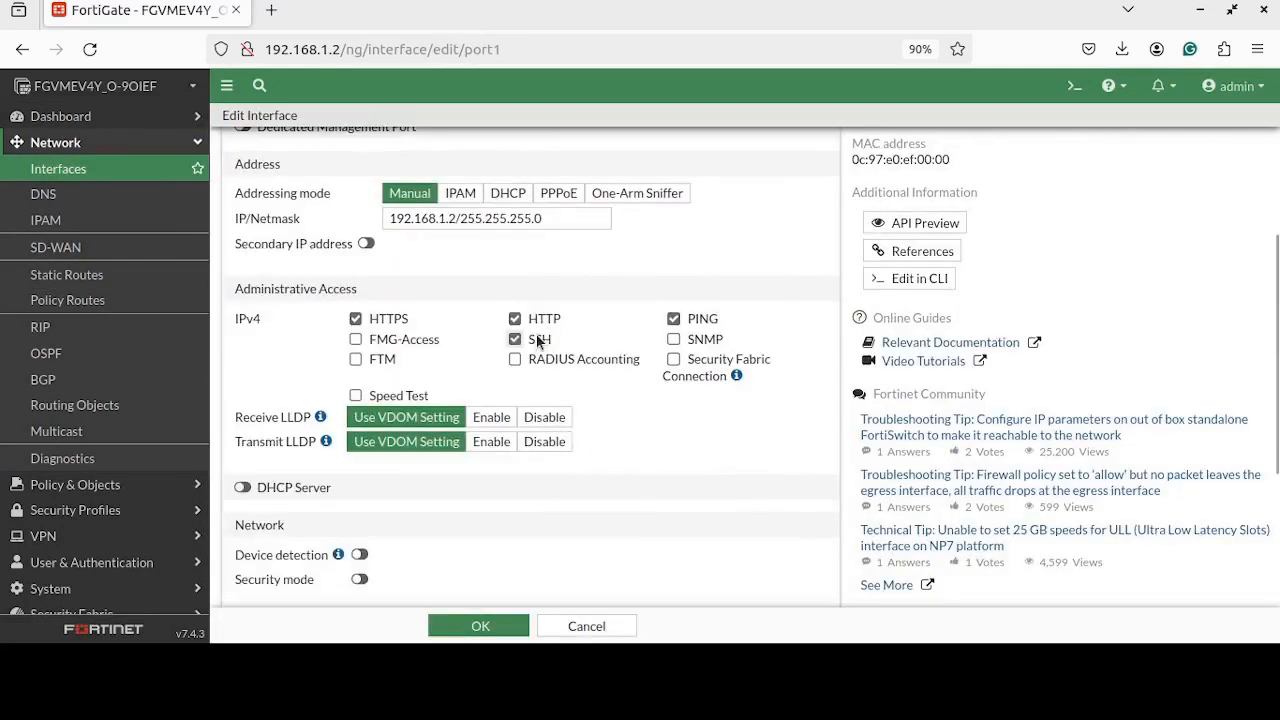
{"action": "scroll", "coordinate": [414, 369], "scroll_direction": "down", "scroll_amount": 2}
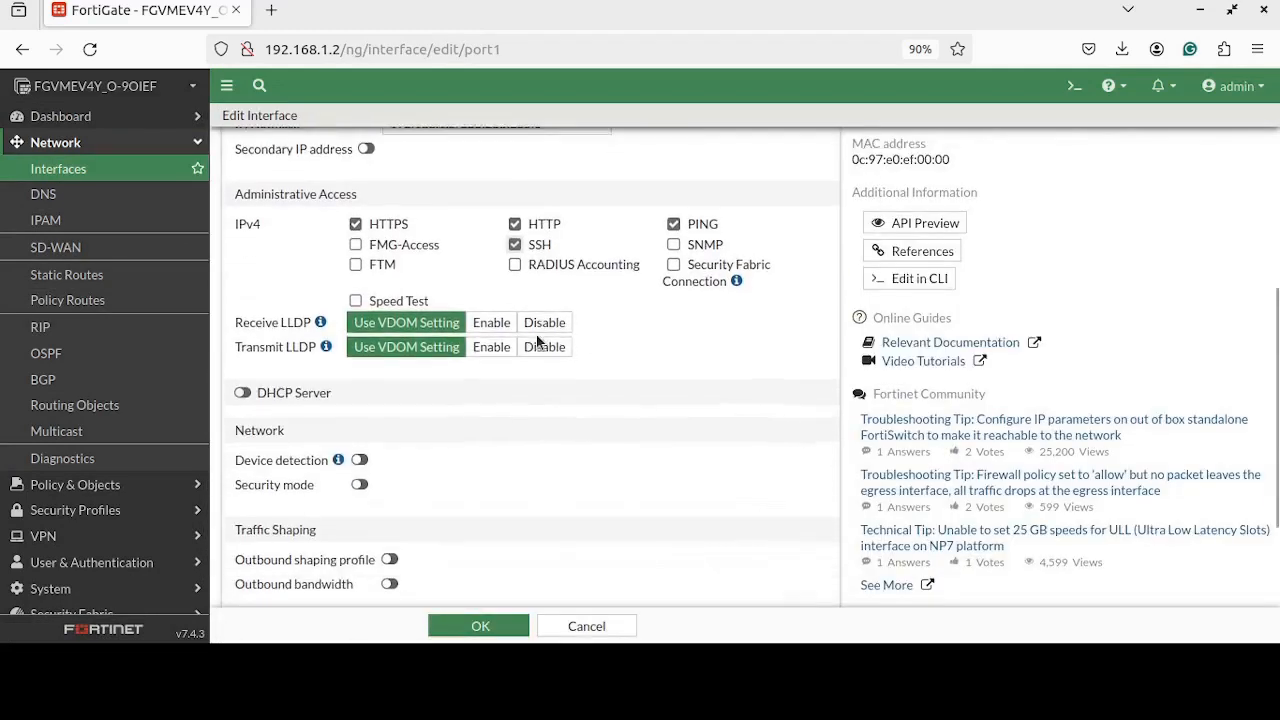
{"action": "left_click", "coordinate": [243, 393]}
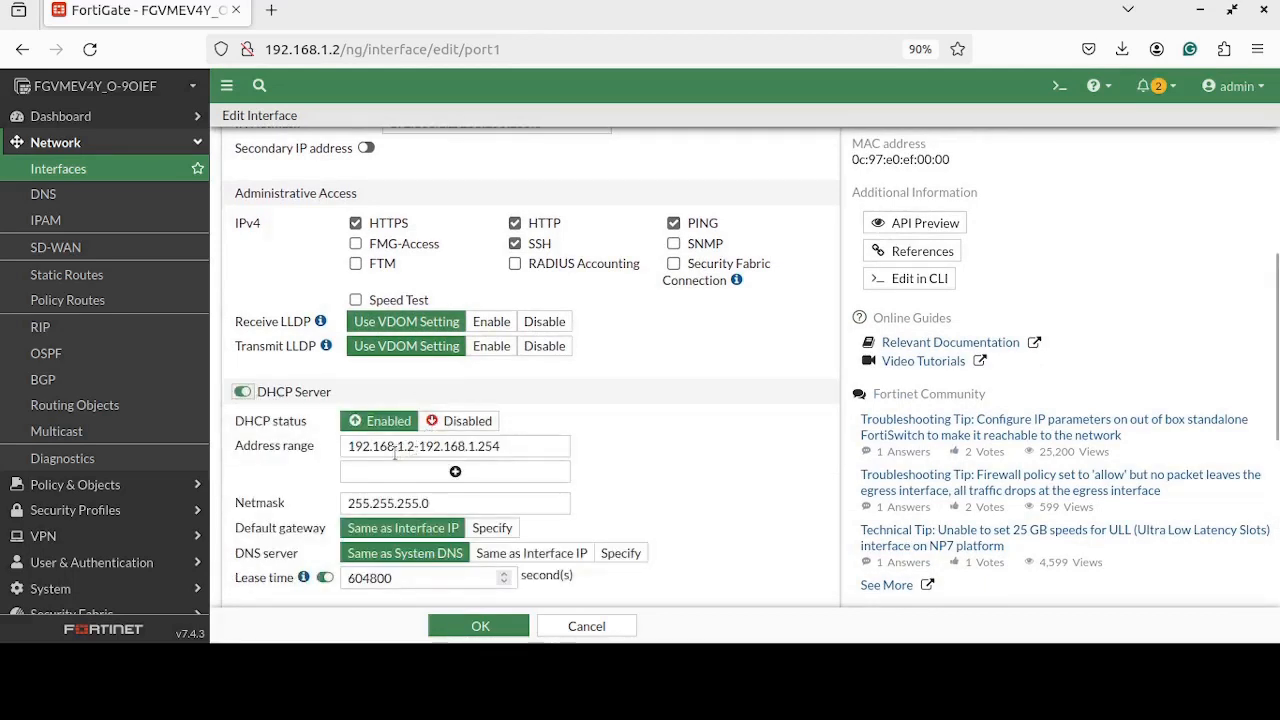
Set the DHCP address range to 192.168.1.10-192.168.1.20 and save the LAN (port1) interface.
{"action": "left_click_drag", "start_coordinate": [348, 446], "coordinate": [412, 446]}
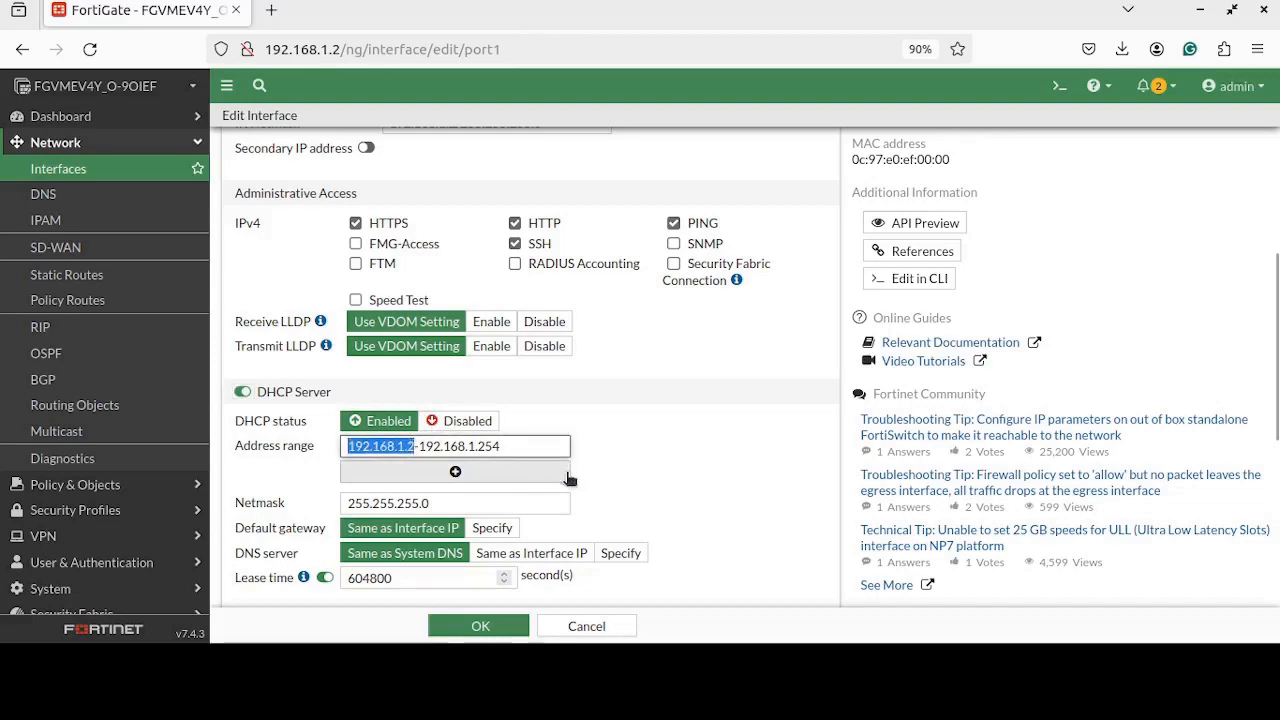
{"action": "scroll", "coordinate": [630, 480], "scroll_direction": "up", "scroll_amount": 3}
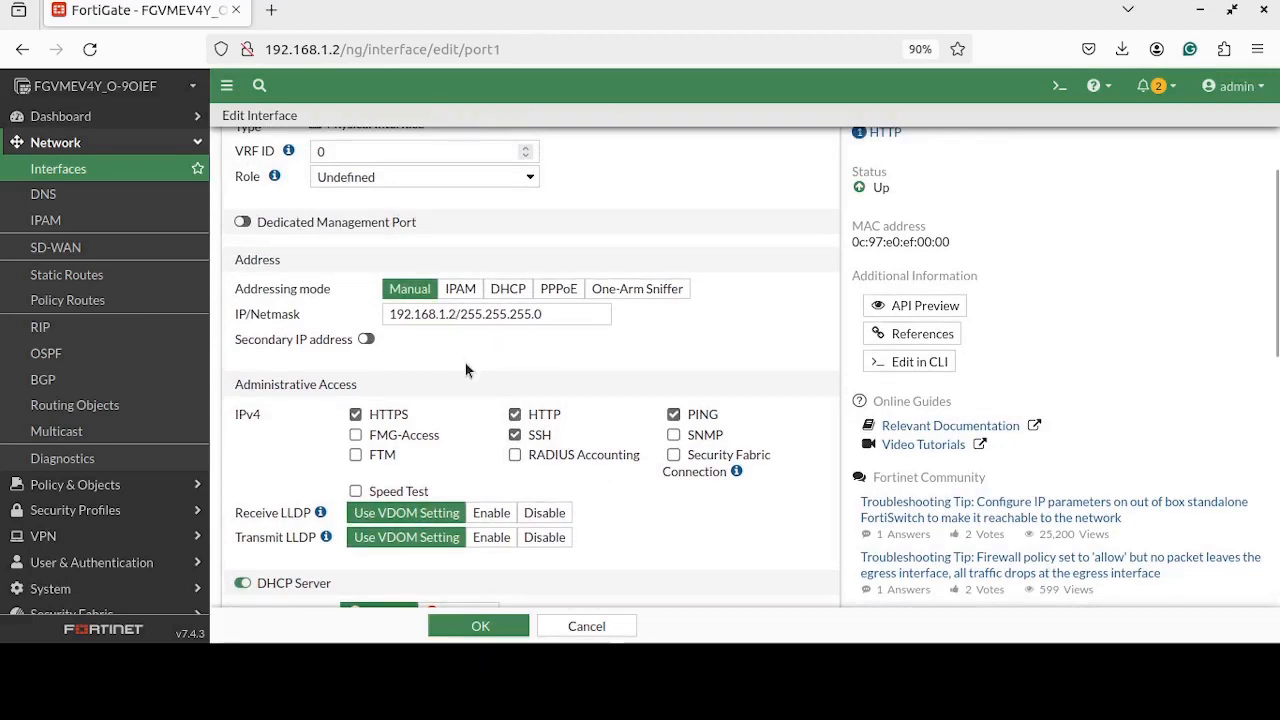
{"action": "scroll", "coordinate": [465, 370], "scroll_direction": "down", "scroll_amount": 4}
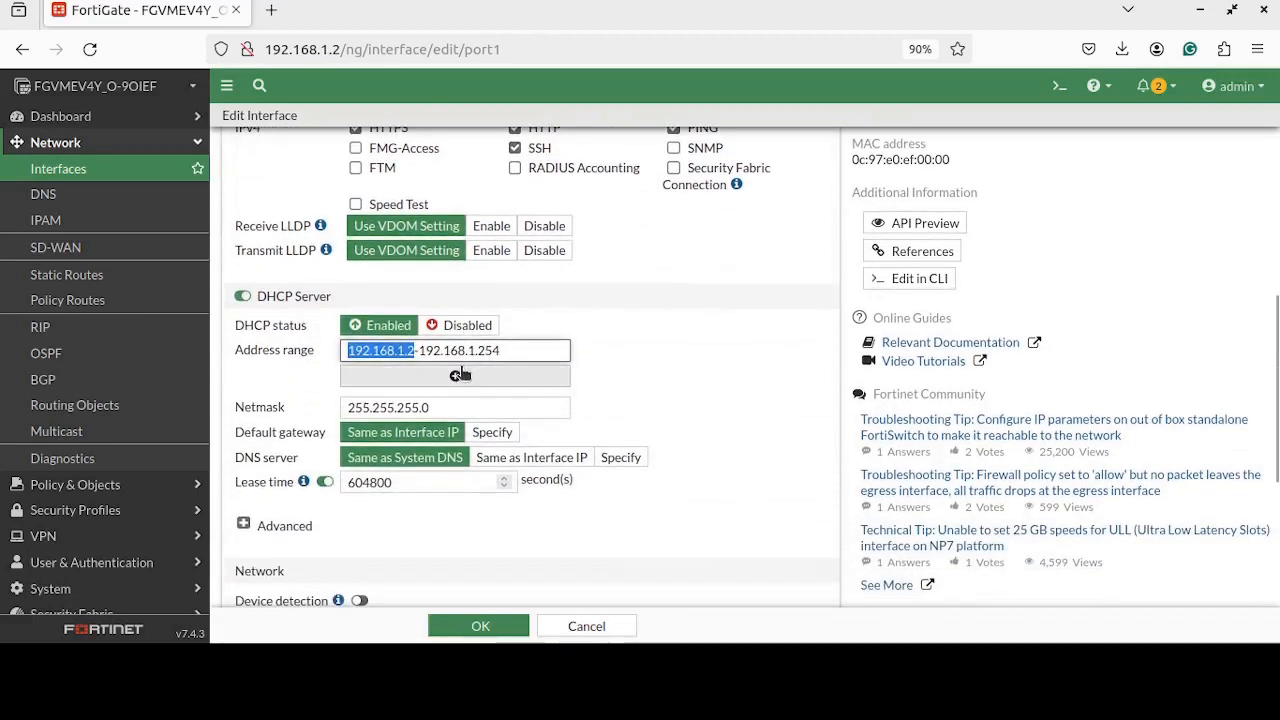
{"action": "left_click", "coordinate": [411, 349]}
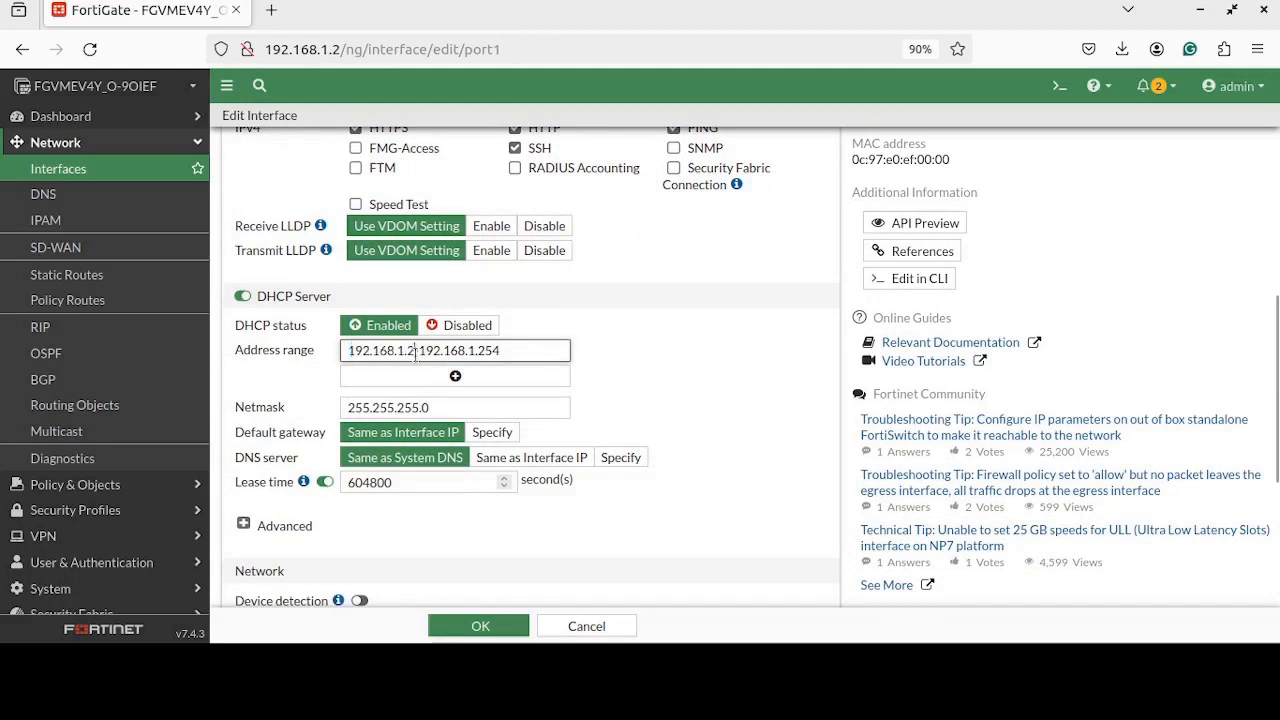
{"action": "key", "text": "BackSpace"}
{"action": "key", "text": "BackSpace"}
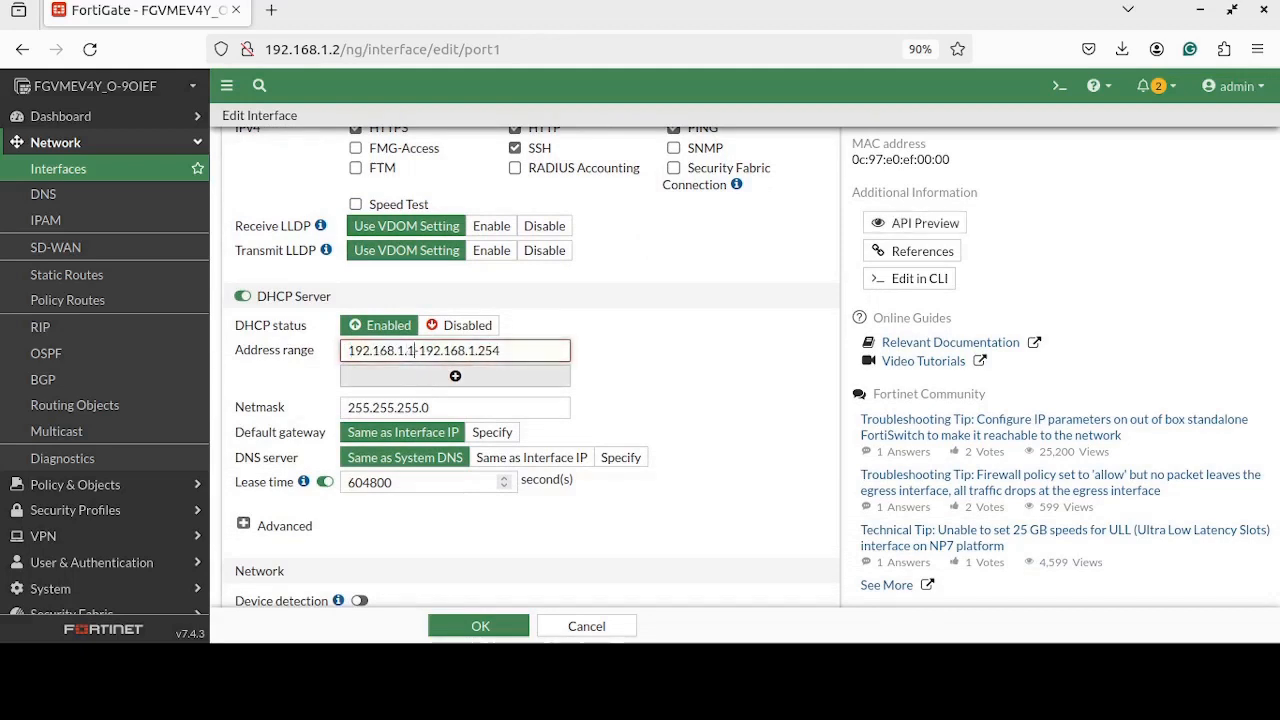
{"action": "type", "text": "10"}
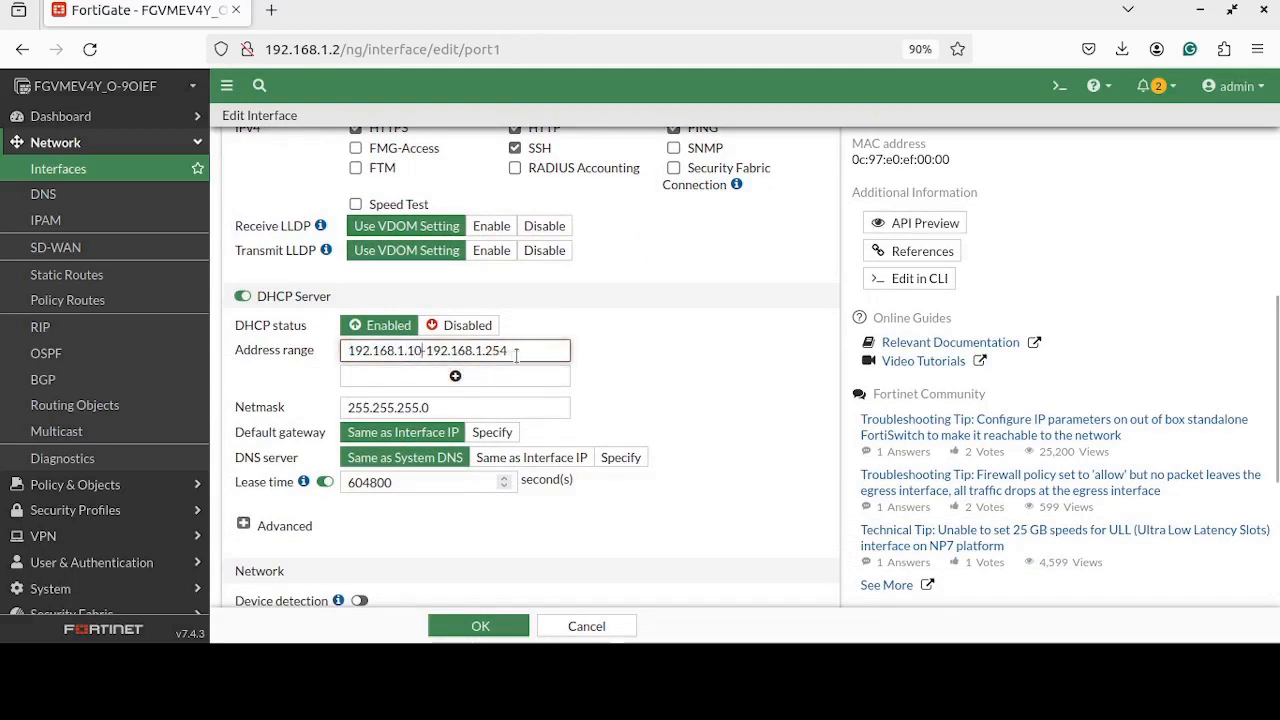
{"action": "key", "text": "BackSpace"}
{"action": "key", "text": "BackSpace"}
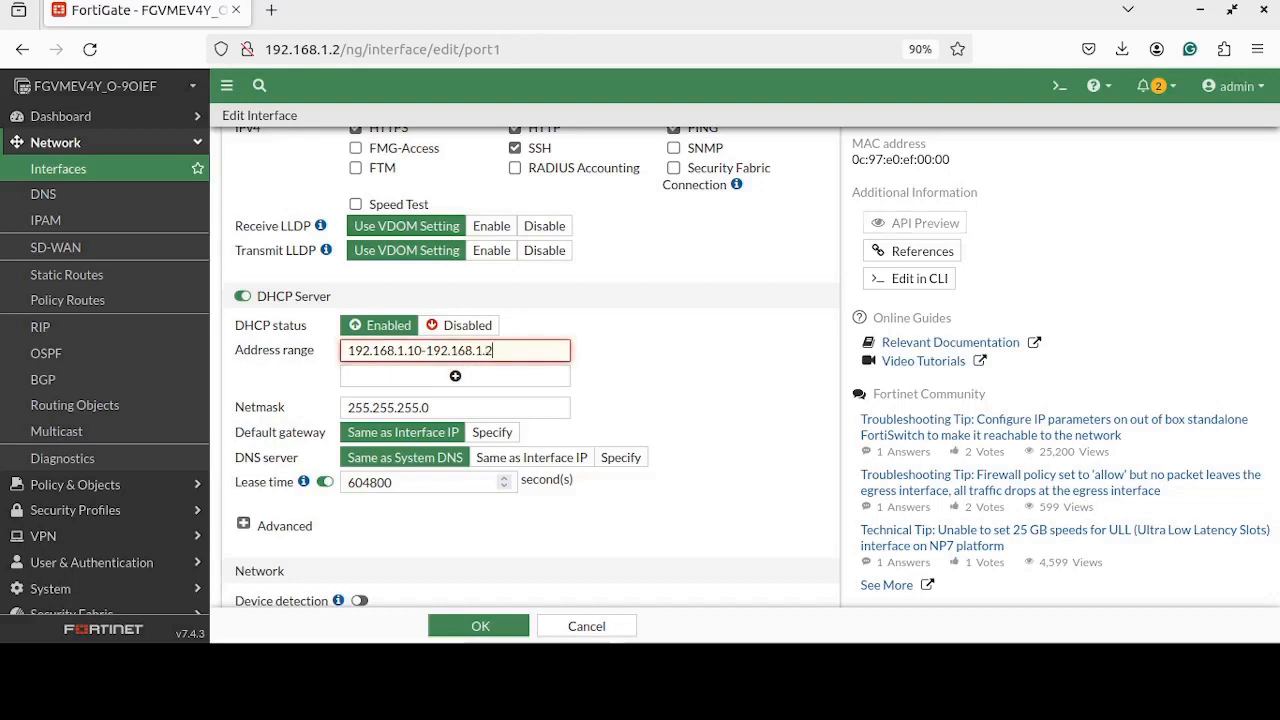
{"action": "type", "text": "0"}
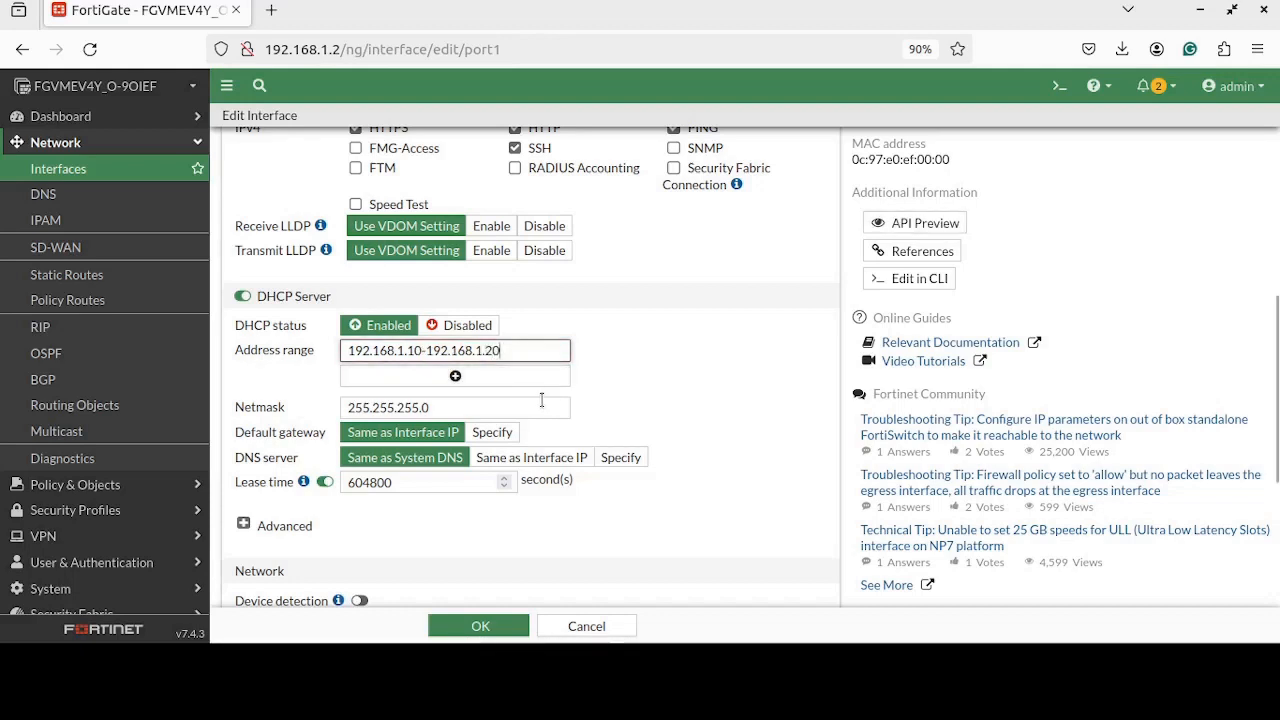
{"action": "scroll", "coordinate": [566, 390], "scroll_direction": "down", "scroll_amount": 2}
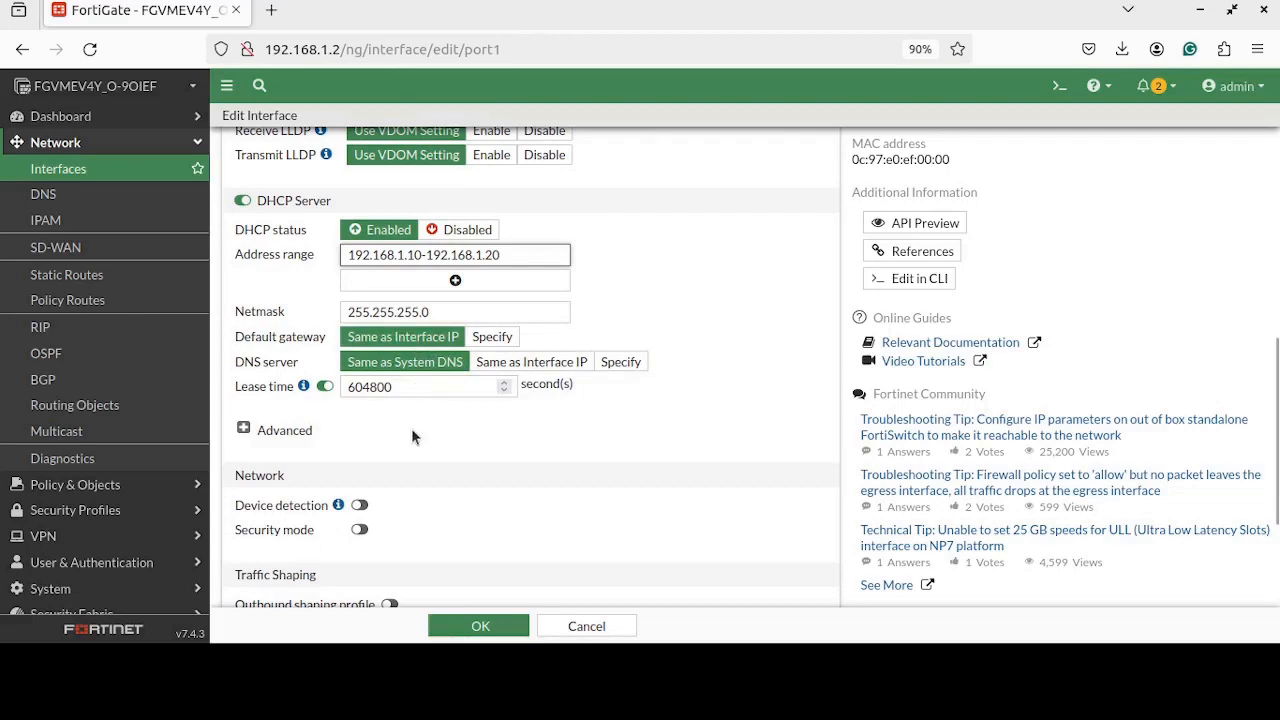
{"action": "scroll", "coordinate": [416, 442], "scroll_direction": "down", "scroll_amount": 4}
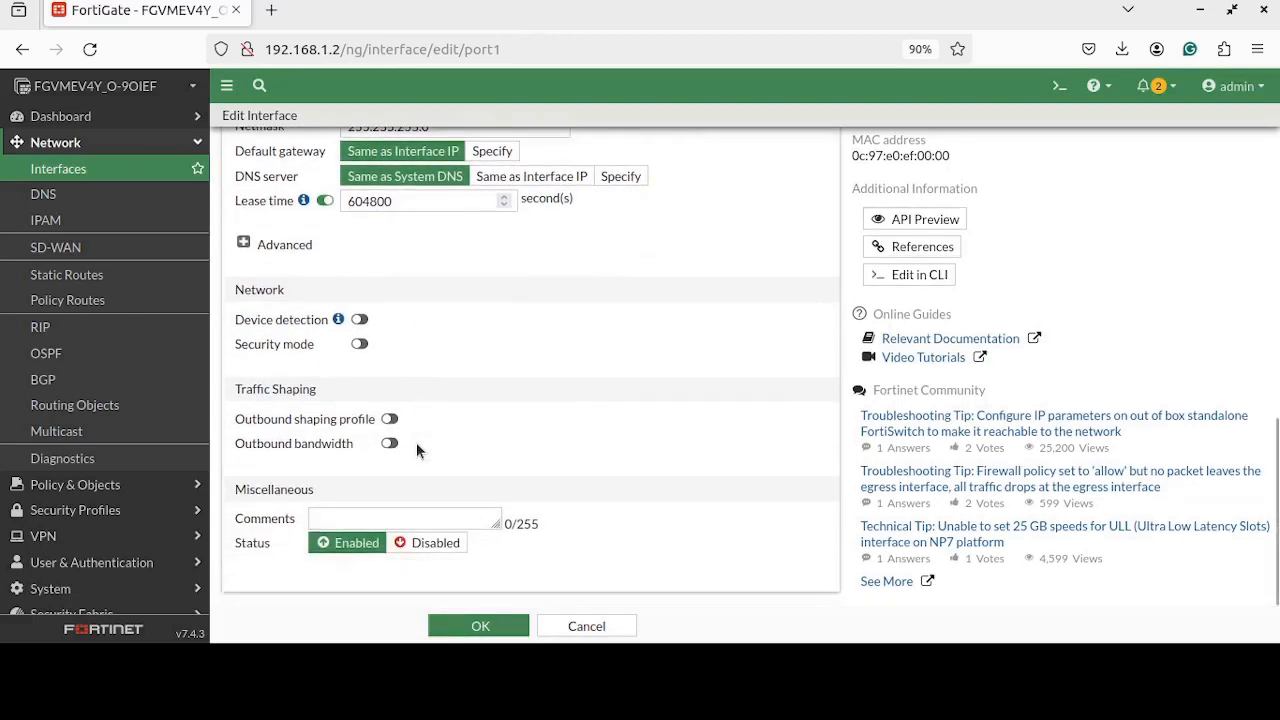
{"action": "left_click", "coordinate": [463, 628]}
{"action": "left_click", "coordinate": [581, 415]}
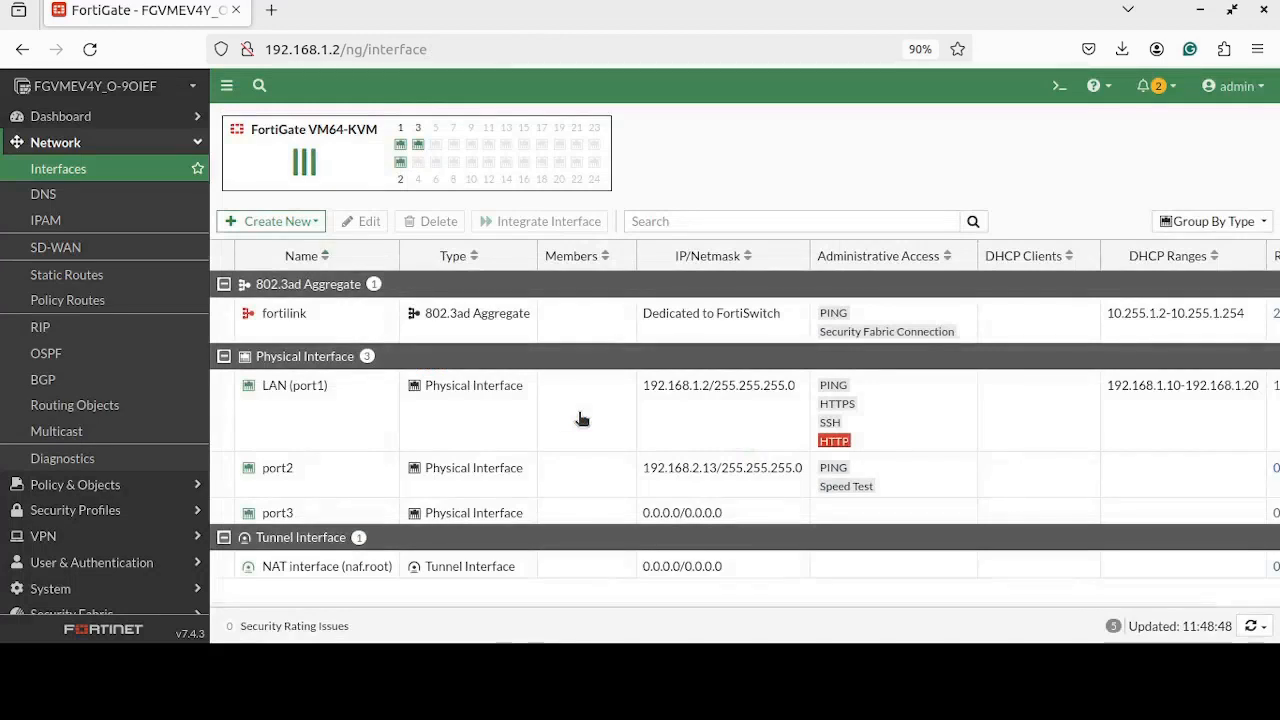
Check the IP/netmask and DHCP range of LAN (port1) in the interface list.
{"action": "left_click", "coordinate": [312, 391]}
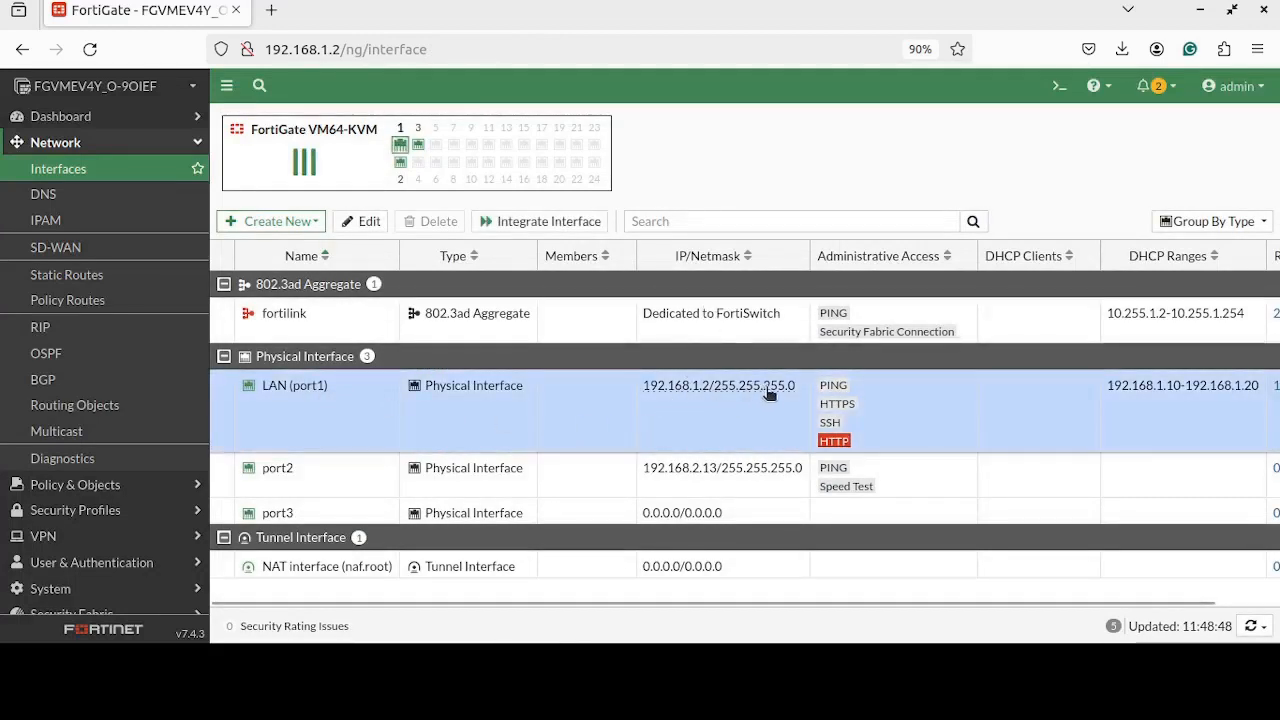
{"action": "mouse_move", "coordinate": [780, 390]}
{"action": "left_click_drag", "start_coordinate": [550, 601], "coordinate": [643, 600]}
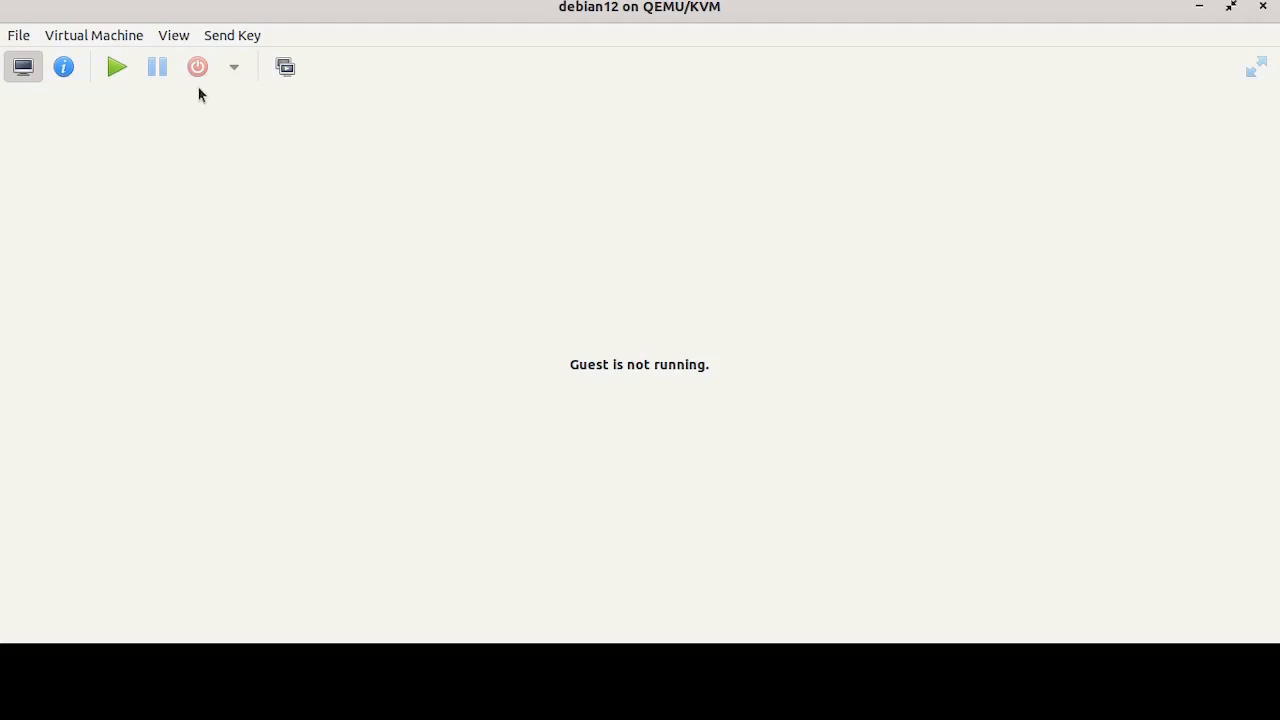
In the debian12 virtual machine window, set the NIC's network source to Virtual network 'LAN' : Isolated network and apply it.
{"action": "left_click", "coordinate": [70, 72]}
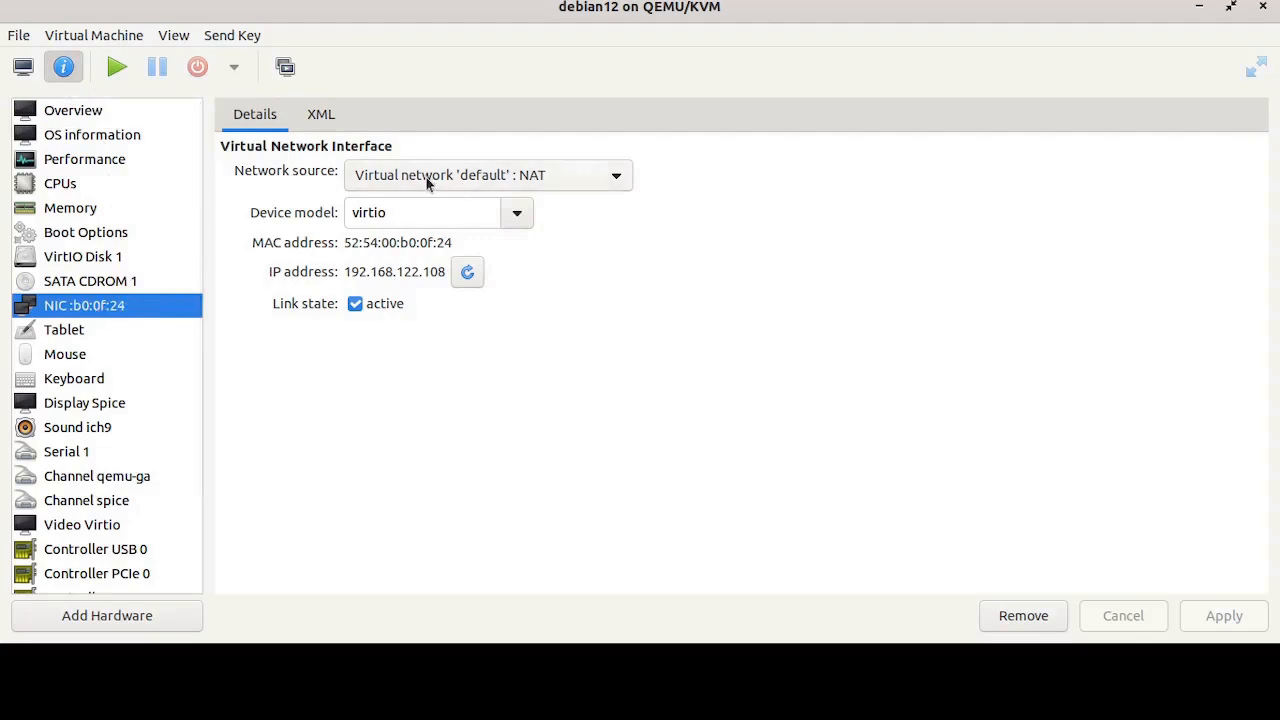
{"action": "left_click", "coordinate": [551, 182]}
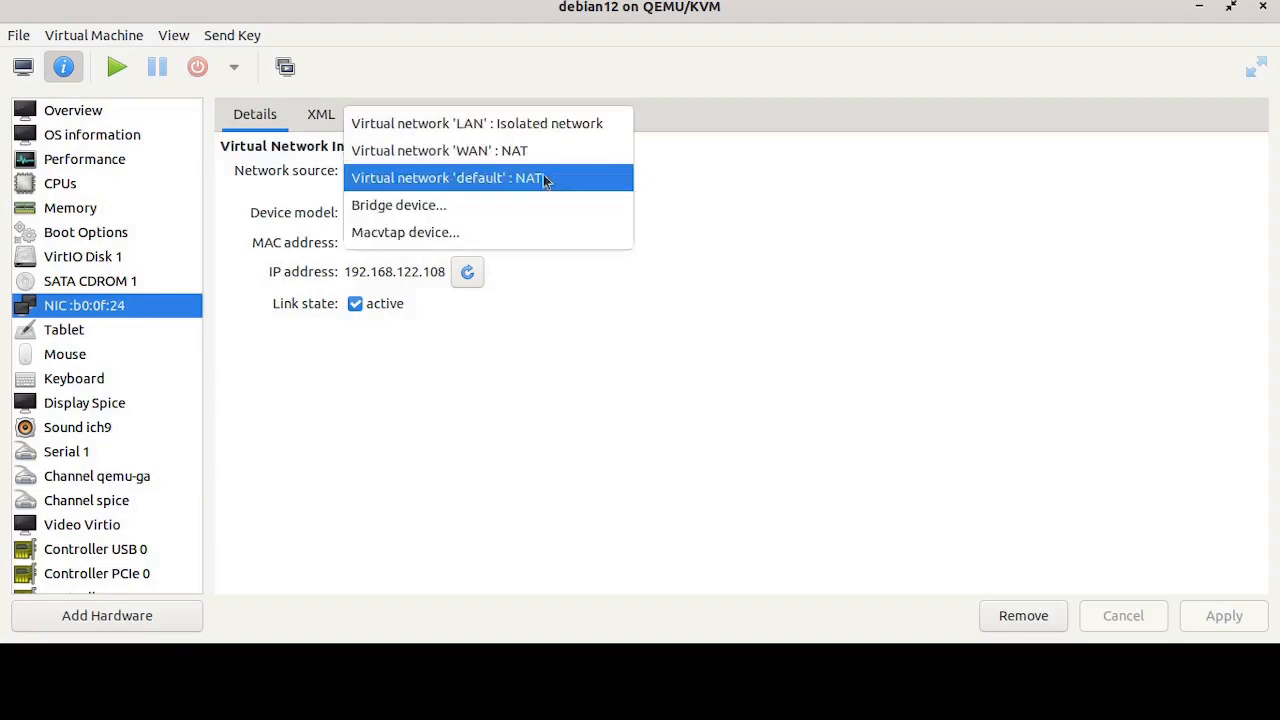
{"action": "left_click", "coordinate": [516, 127]}
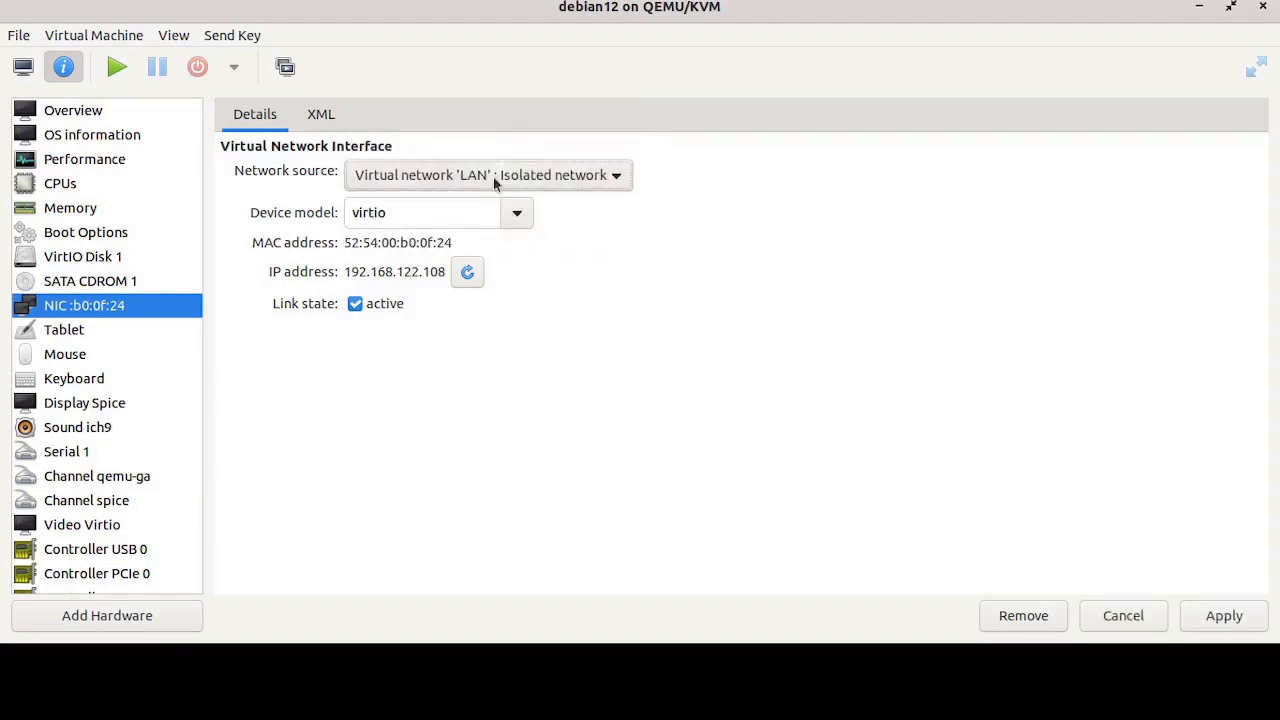
{"action": "left_click", "coordinate": [1222, 616]}
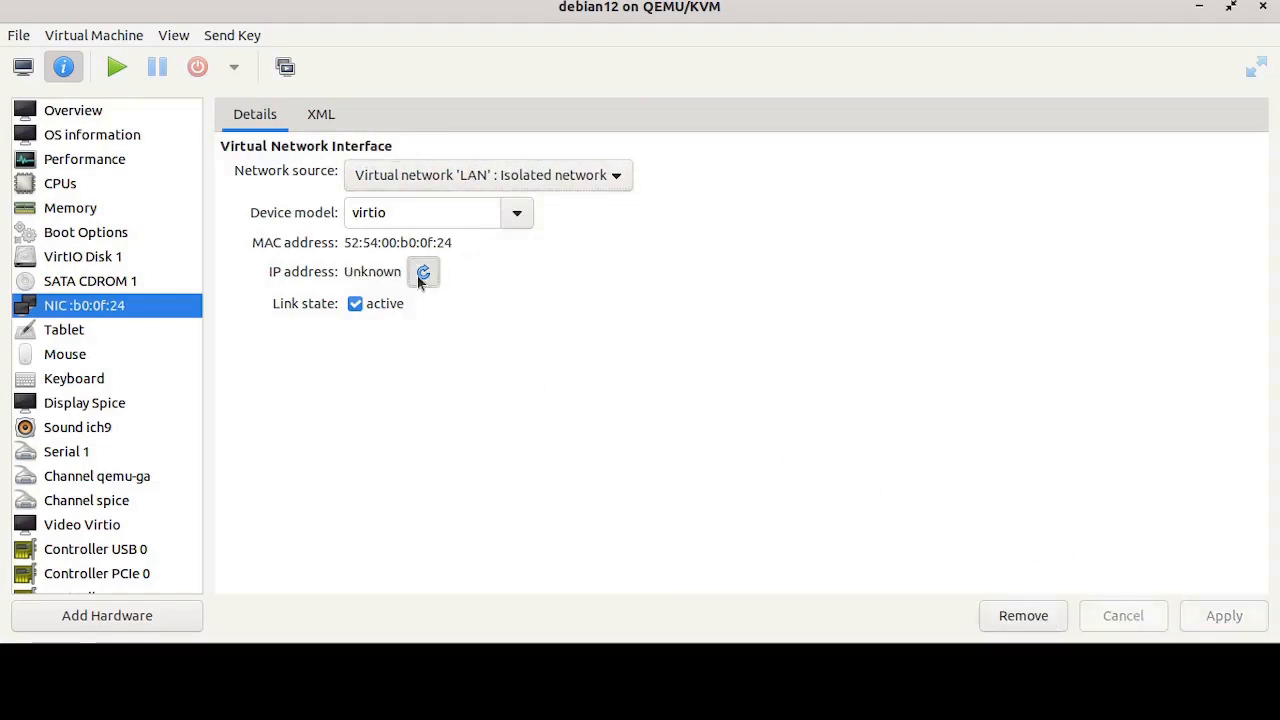
Start the debian12 virtual machine and open the guest's wired network settings to check its IP configuration.
{"action": "left_click", "coordinate": [116, 67]}
{"action": "left_click", "coordinate": [23, 70]}
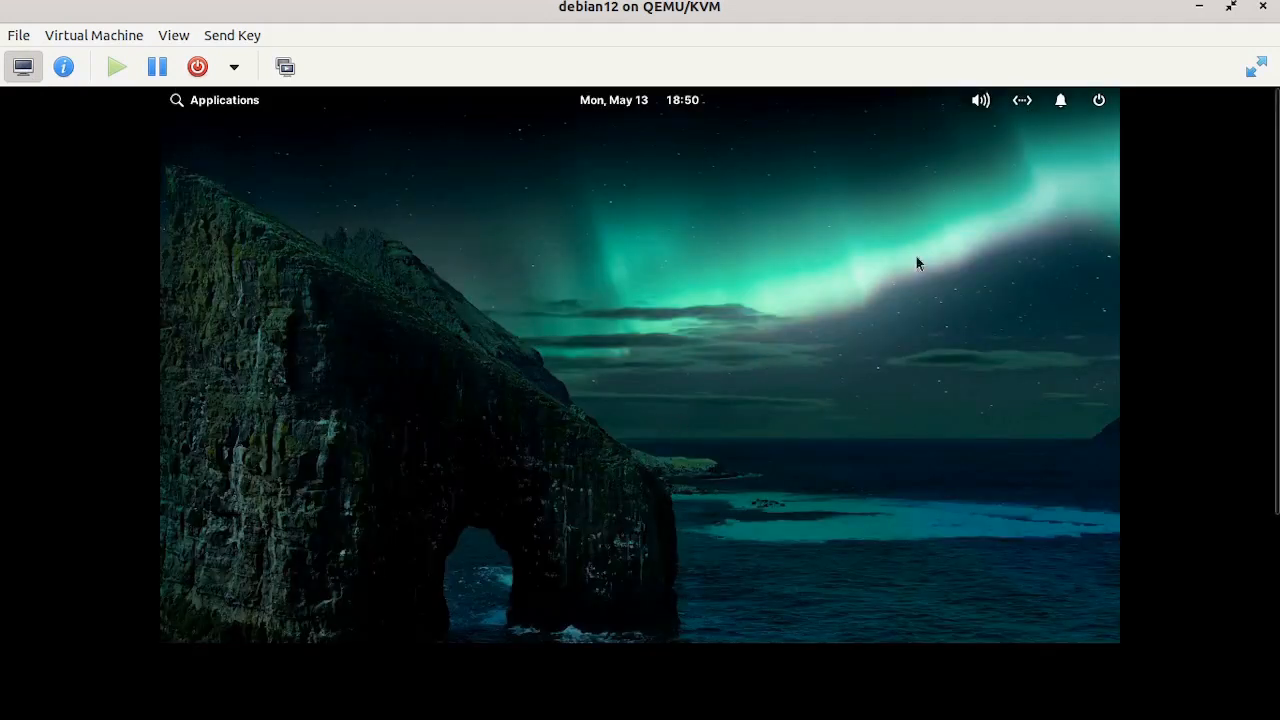
{"action": "left_click", "coordinate": [1041, 102]}
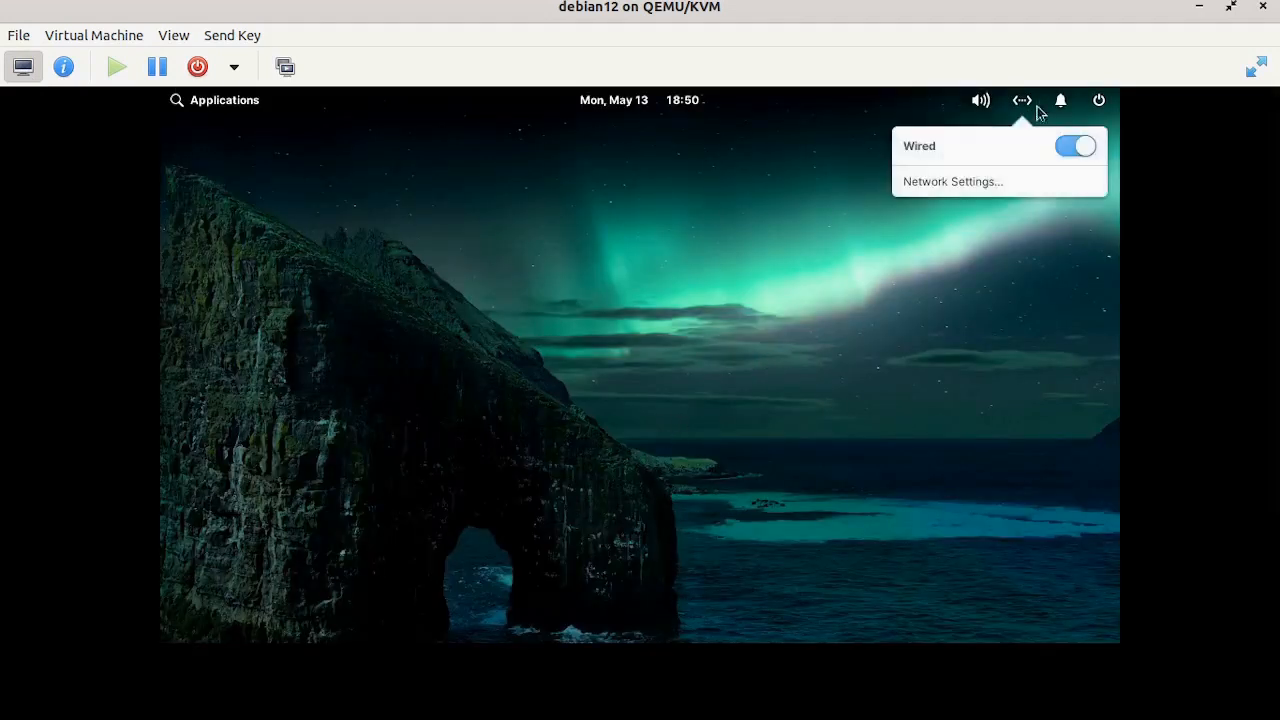
{"action": "left_click", "coordinate": [953, 182]}
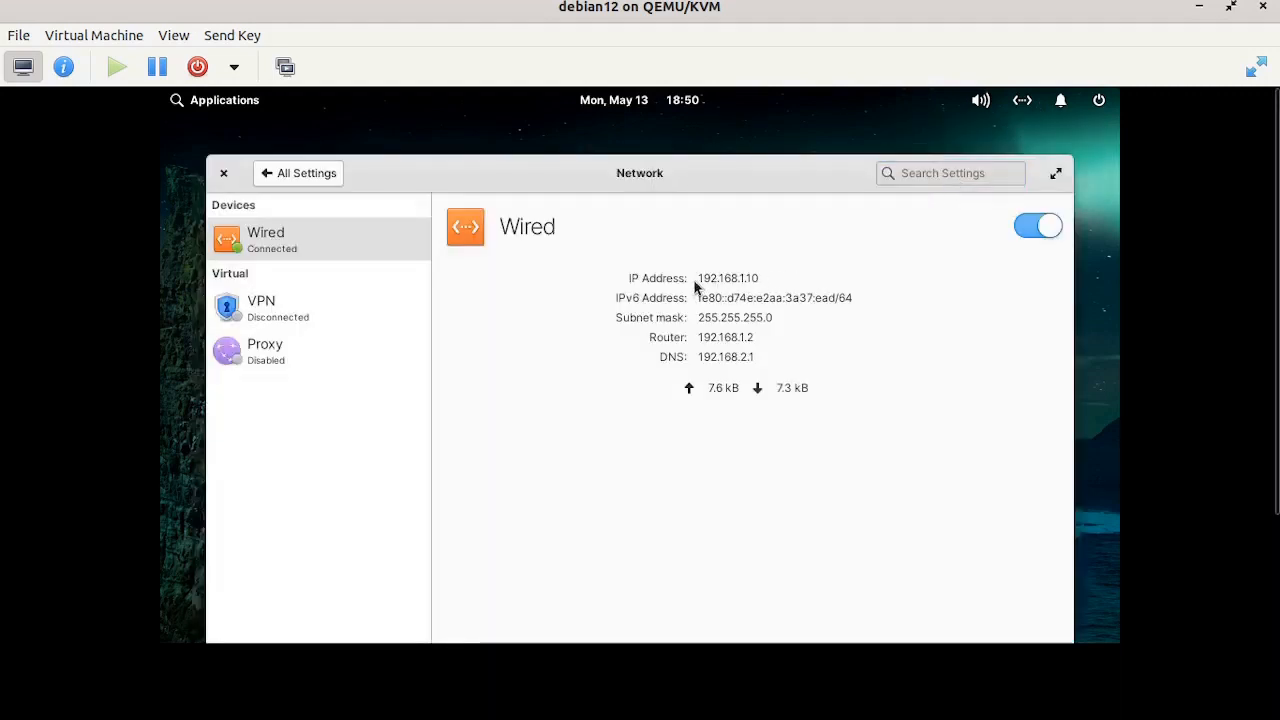
Check the guest's IP address in the wired network settings and in a terminal with ip address show.
{"action": "left_click_drag", "start_coordinate": [696, 278], "coordinate": [766, 279]}
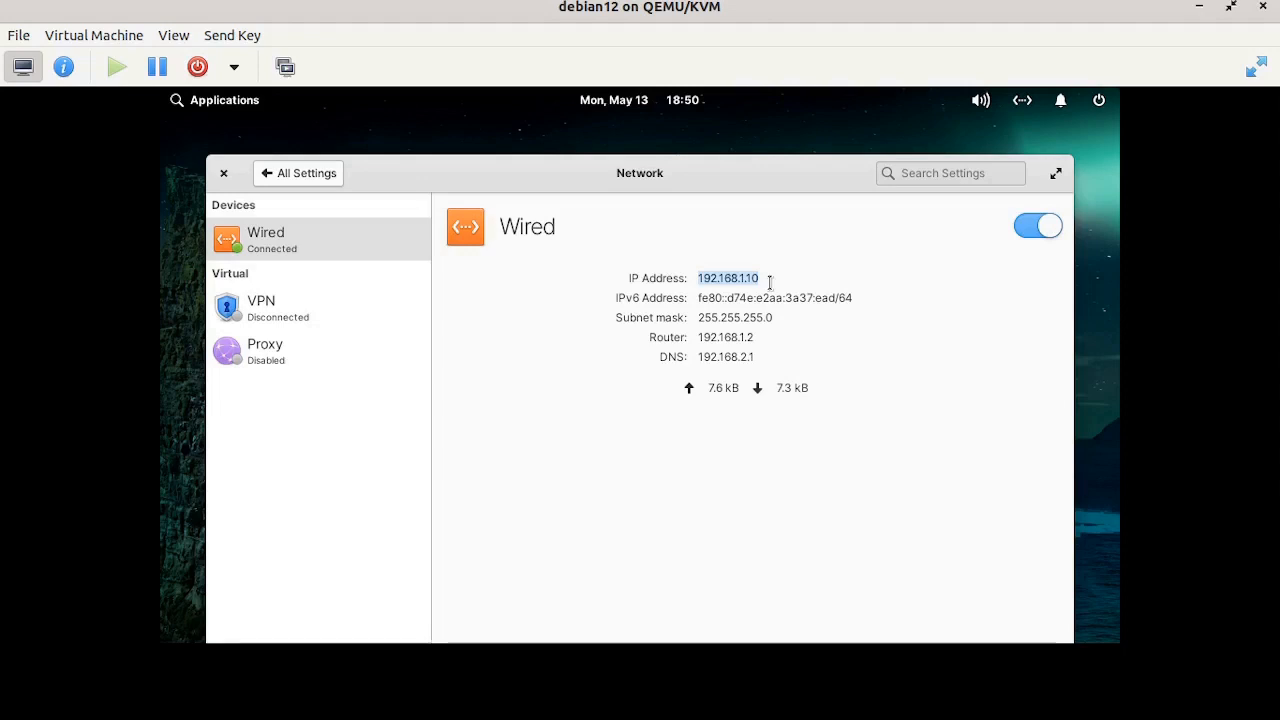
{"action": "left_click", "coordinate": [223, 174]}
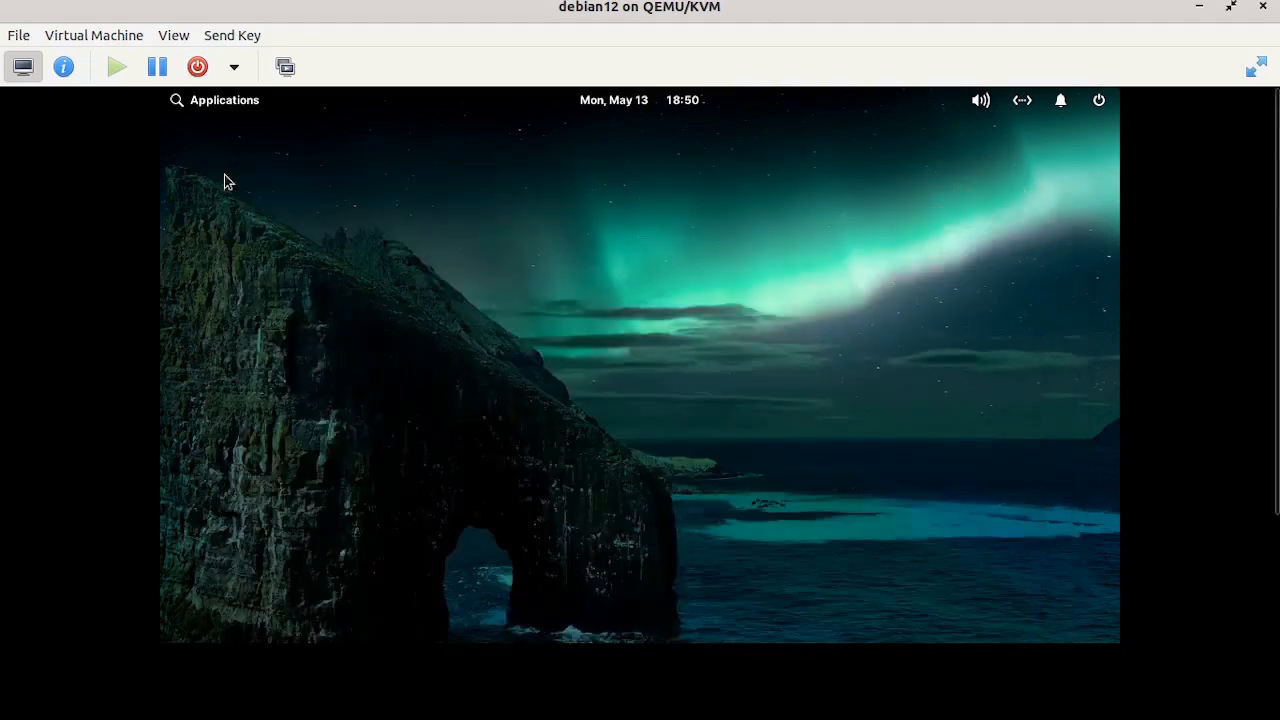
{"action": "left_click", "coordinate": [208, 113]}
{"action": "type", "text": "ter"}
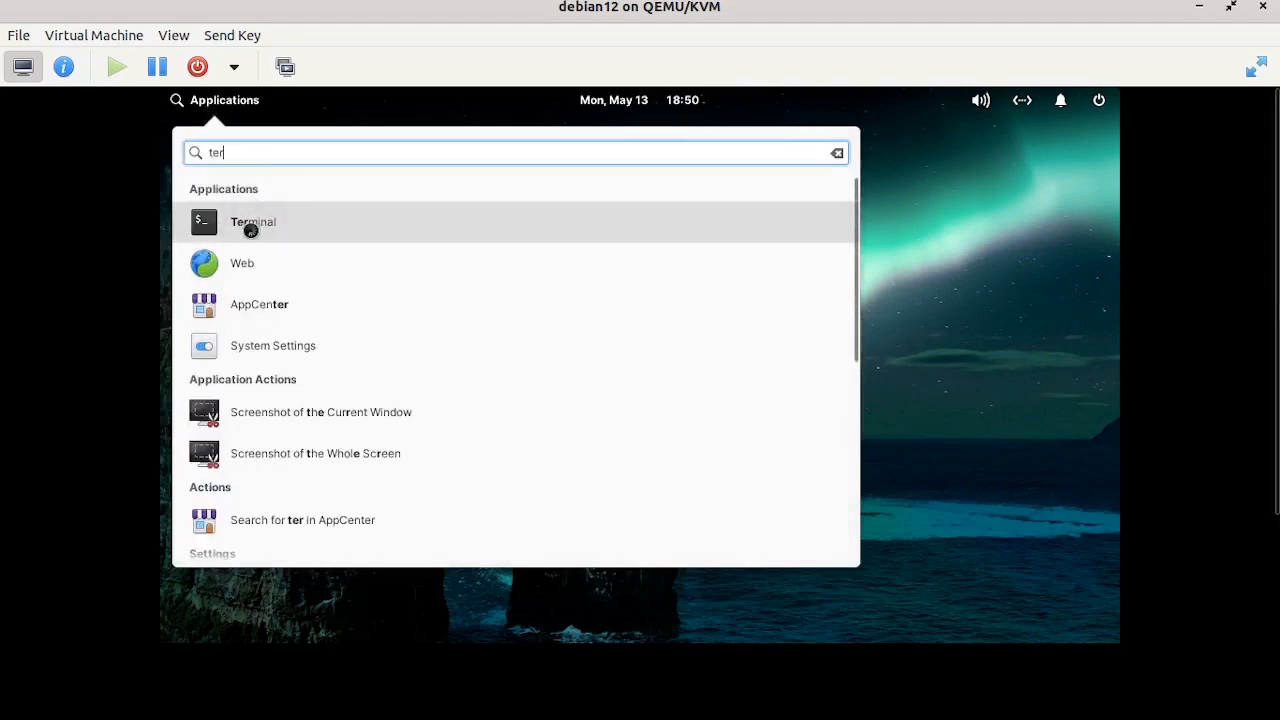
{"action": "left_click", "coordinate": [250, 226]}
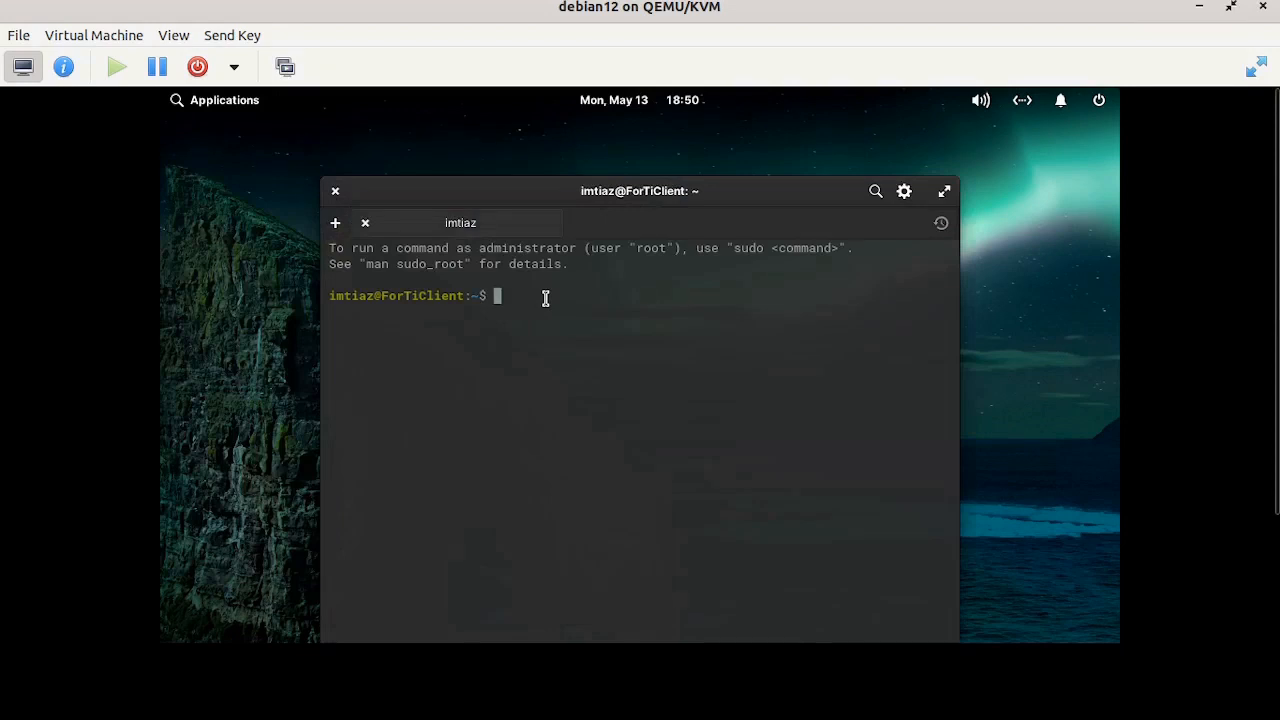
{"action": "type", "text": "i"}
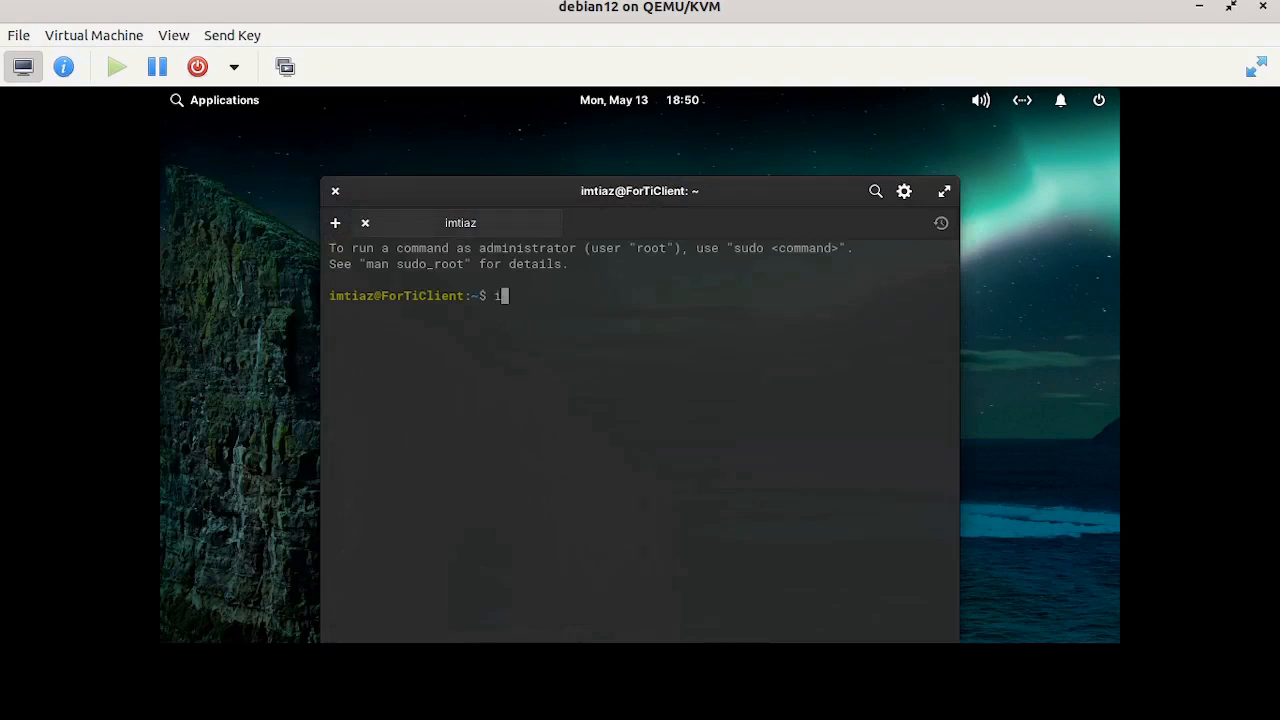
{"action": "type", "text": "p address show"}
{"action": "key", "text": "Return"}
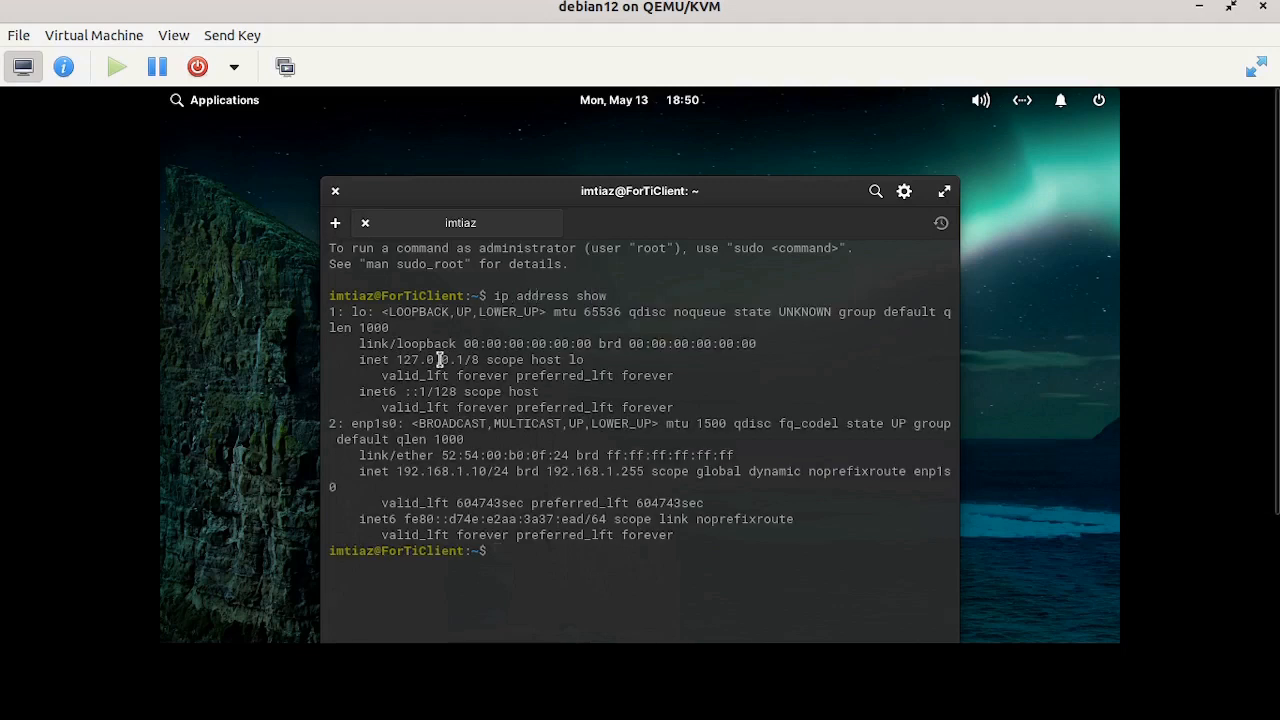
{"action": "left_click_drag", "start_coordinate": [397, 471], "coordinate": [488, 471]}
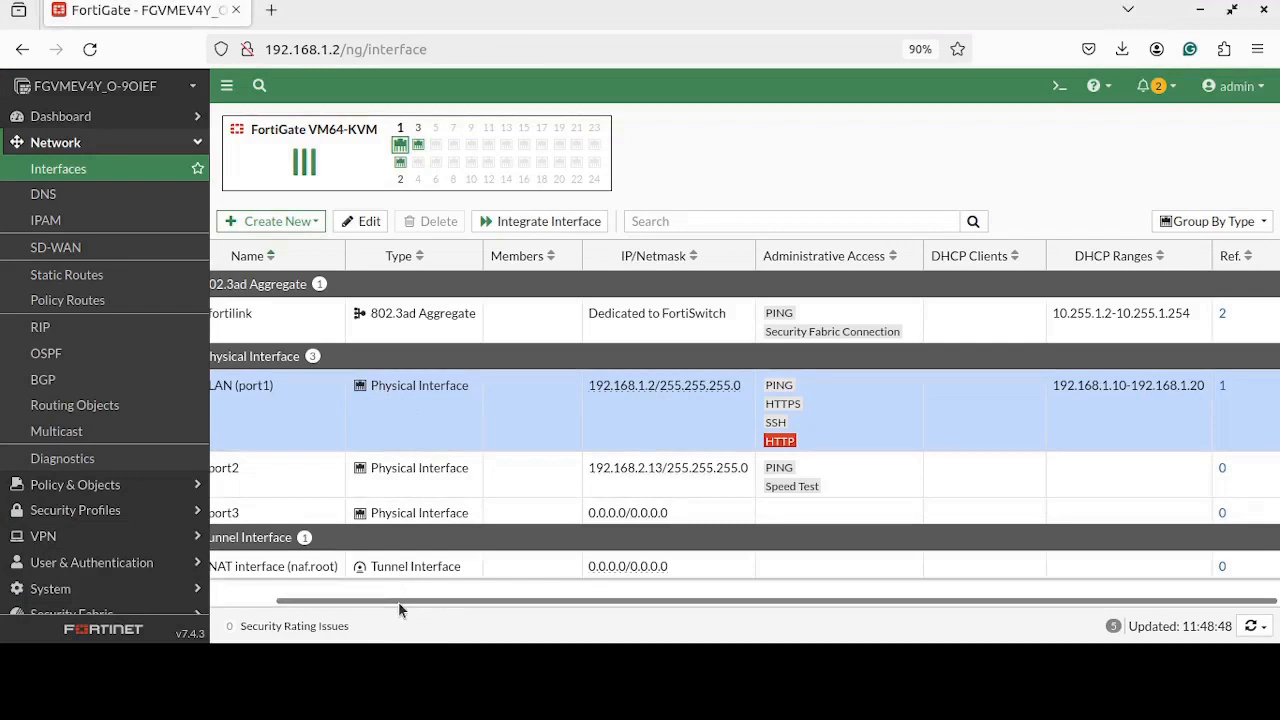
Switch to the FortiGate interface list and view the DHCP clients of LAN (port1).
{"action": "left_click_drag", "start_coordinate": [398, 601], "coordinate": [275, 608]}
{"action": "mouse_move", "coordinate": [305, 390]}
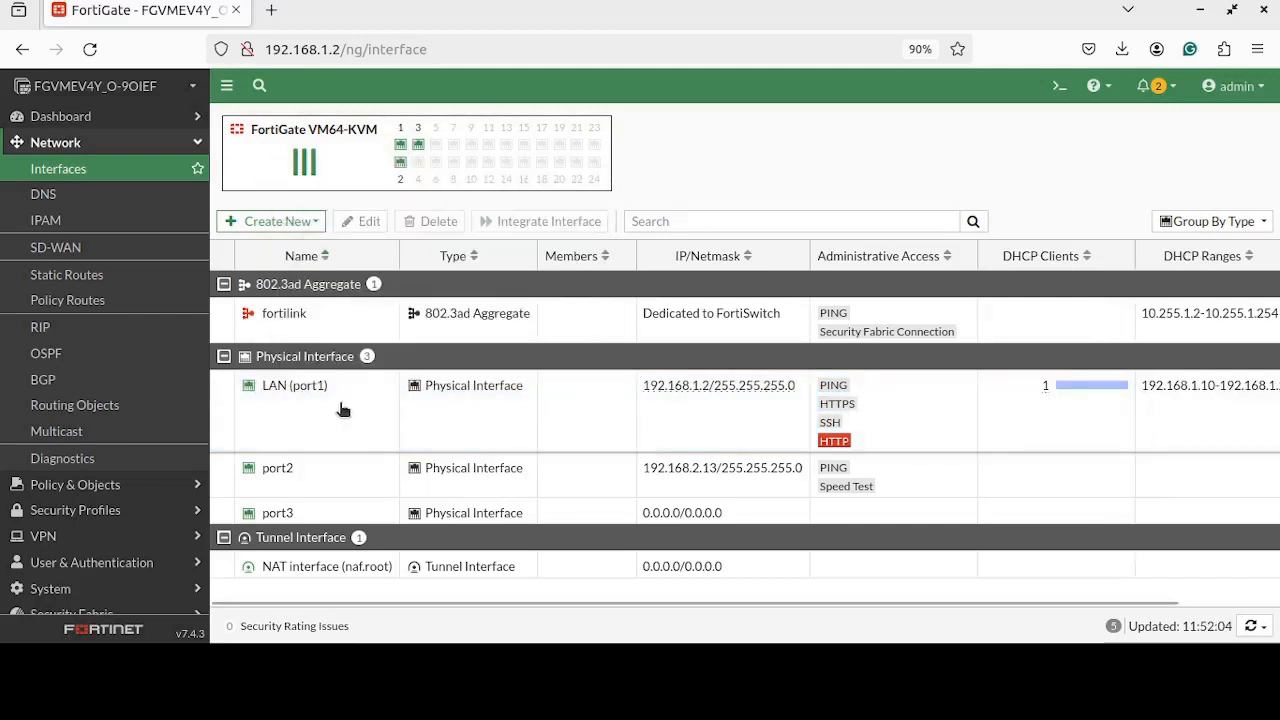
{"action": "mouse_move", "coordinate": [303, 396]}
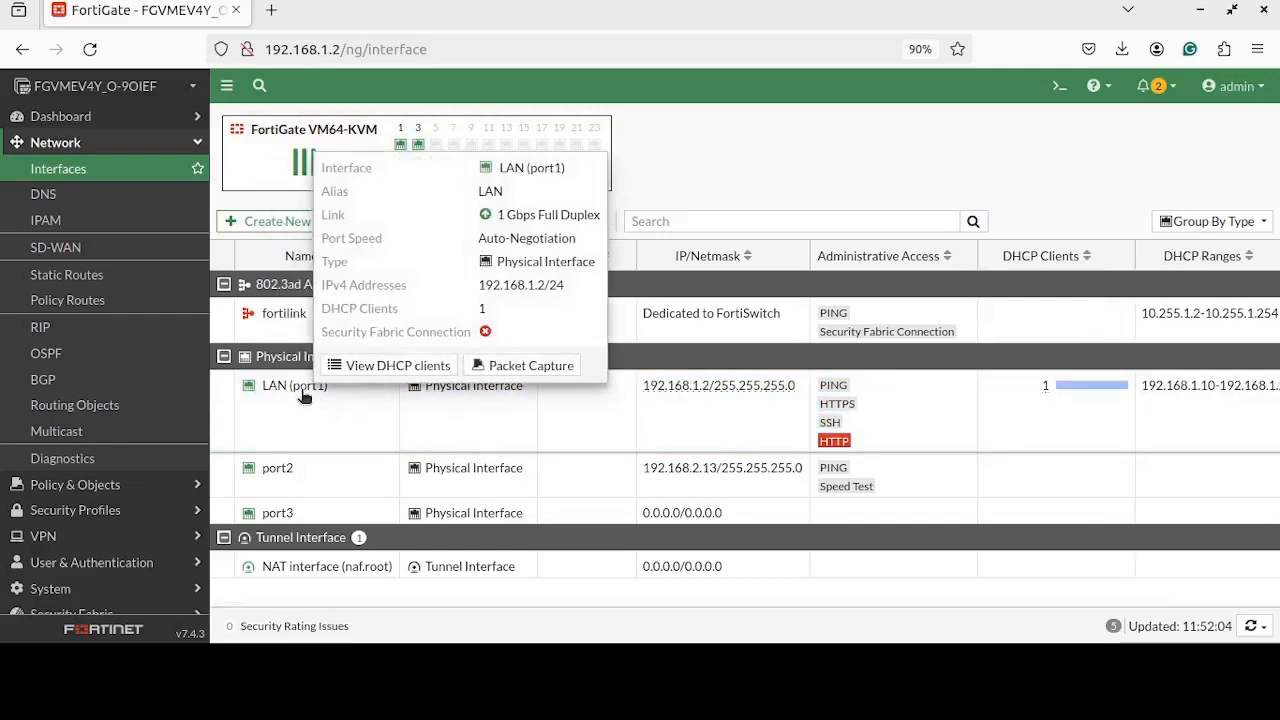
{"action": "left_click", "coordinate": [355, 366]}
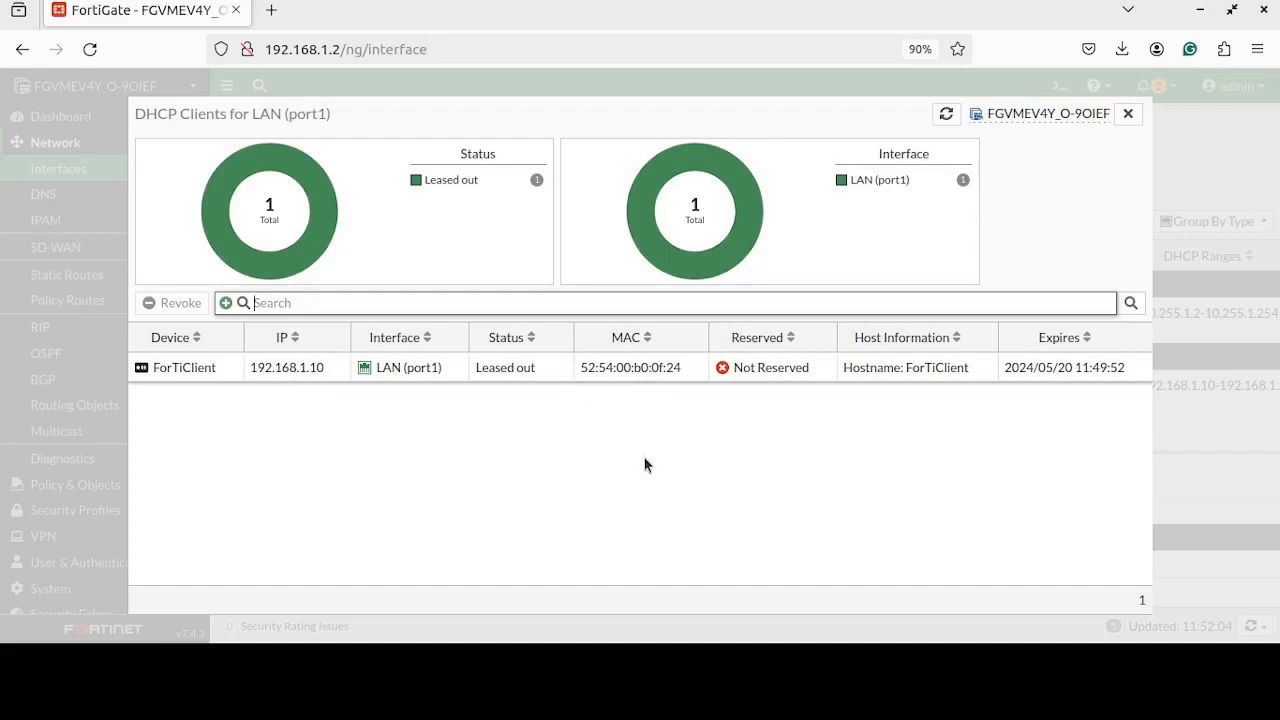
Return to the debian12 guest's terminal and run hostname and ip address show to check its hostname and MAC address.
{"action": "left_click", "coordinate": [811, 682]}
{"action": "key", "text": "ctrl+l"}
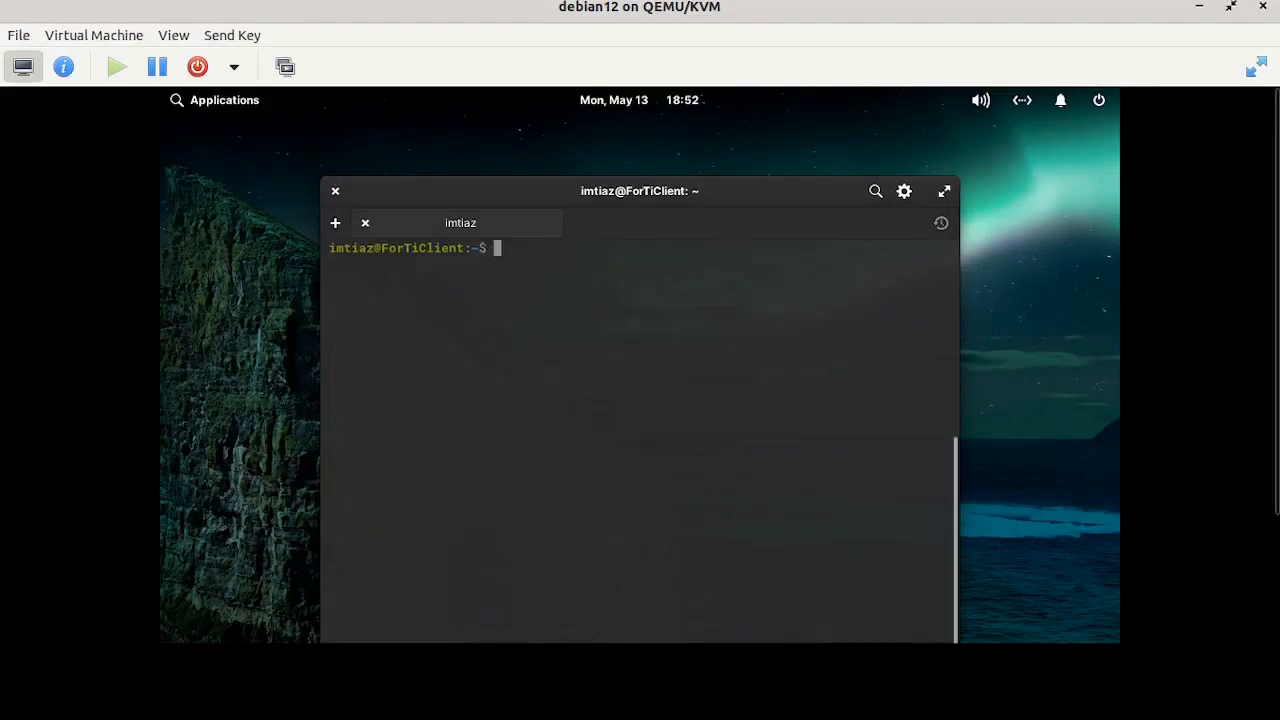
{"action": "type", "text": "hostname"}
{"action": "key", "text": "Return"}
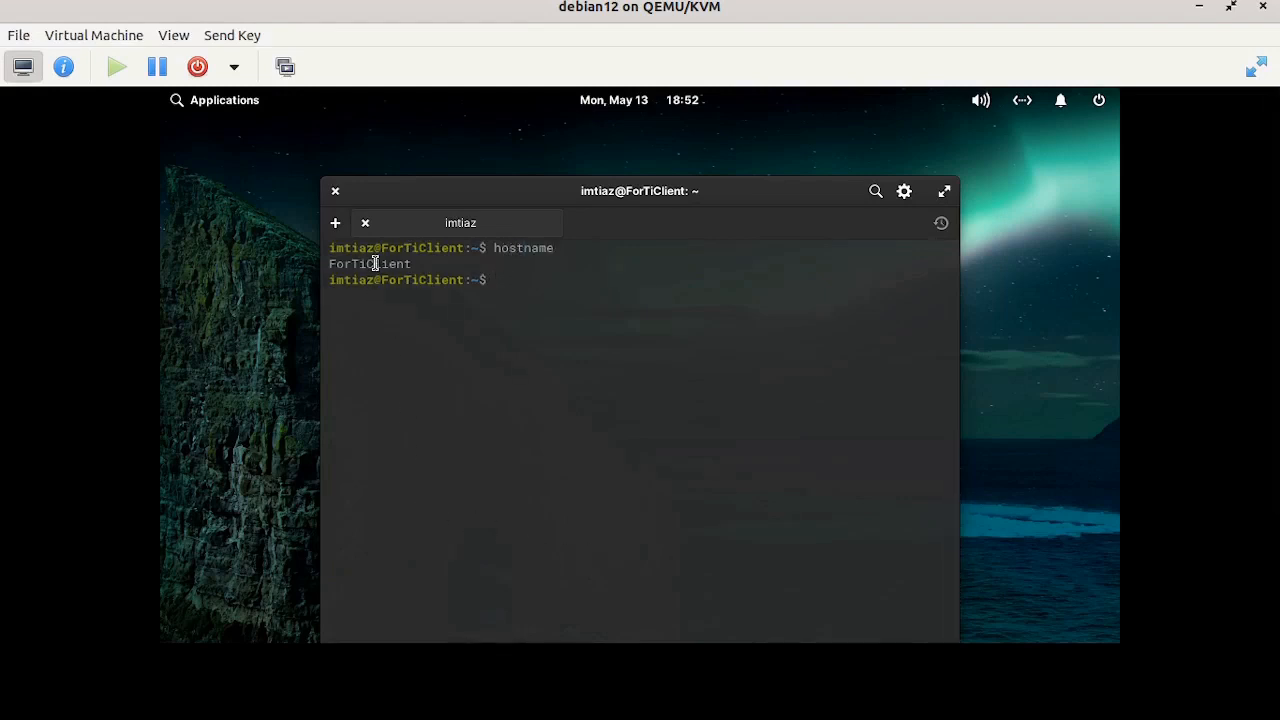
{"action": "type", "text": "ip address show"}
{"action": "key", "text": "Return"}
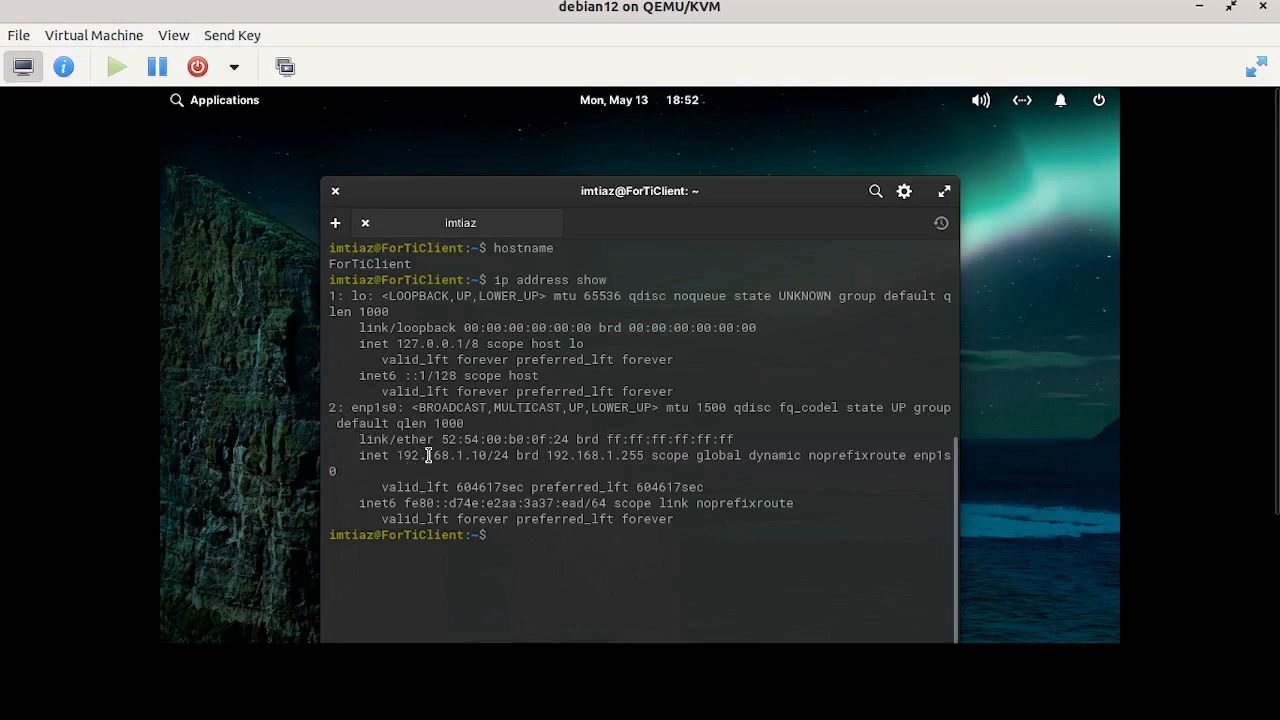
{"action": "left_click_drag", "start_coordinate": [441, 439], "coordinate": [566, 440]}
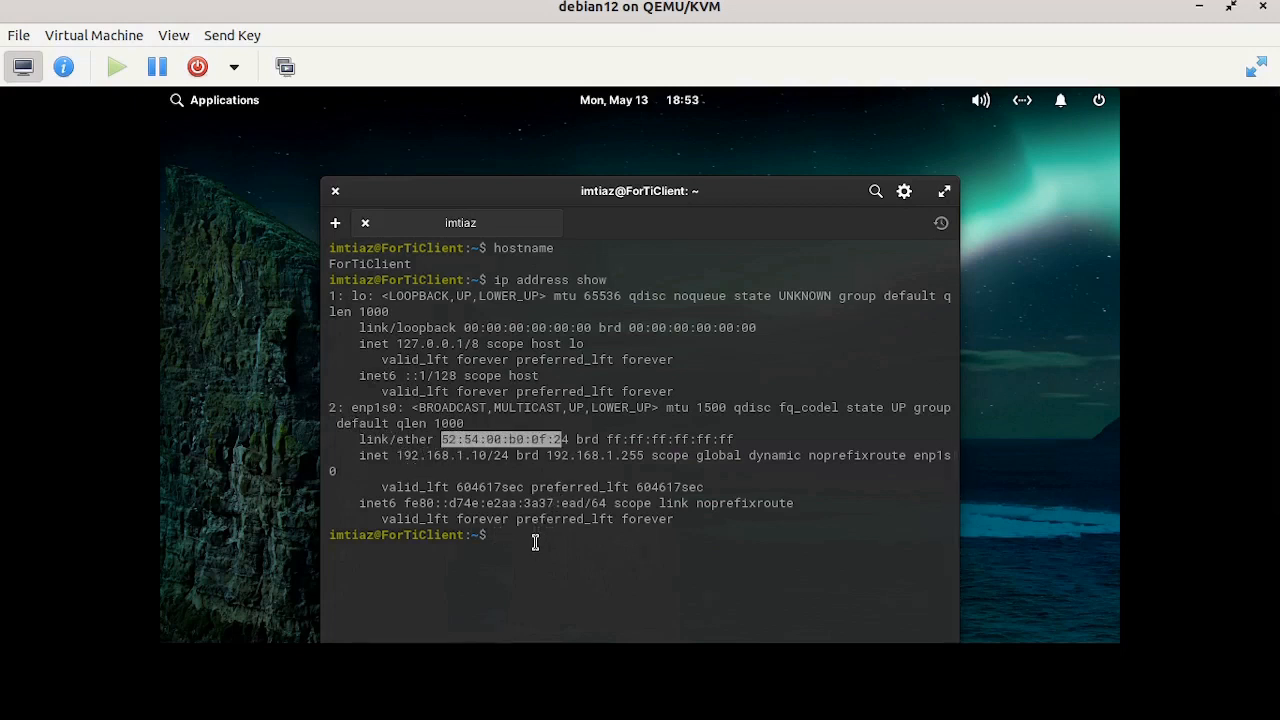
Clear the guest's terminal and test internet access with ping google.com, stopping the command at the end.
{"action": "type", "text": "clear"}
{"action": "key", "text": "Return"}
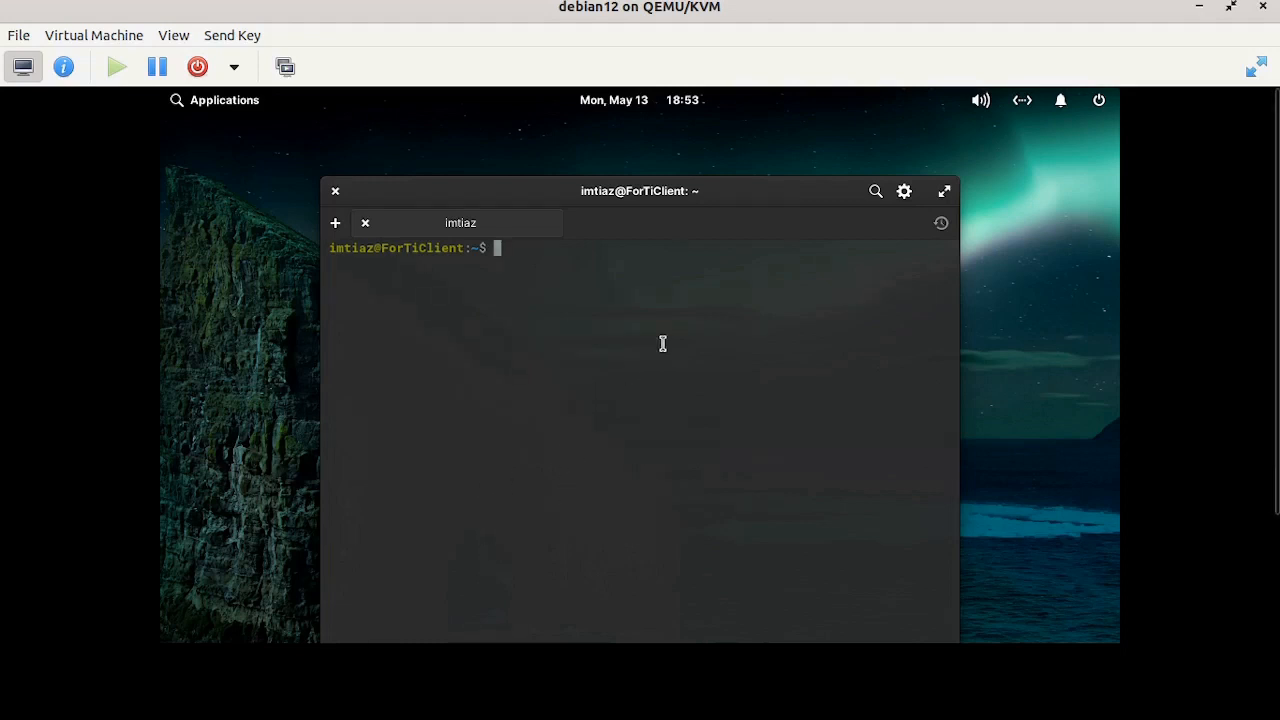
{"action": "left_click", "coordinate": [204, 104]}
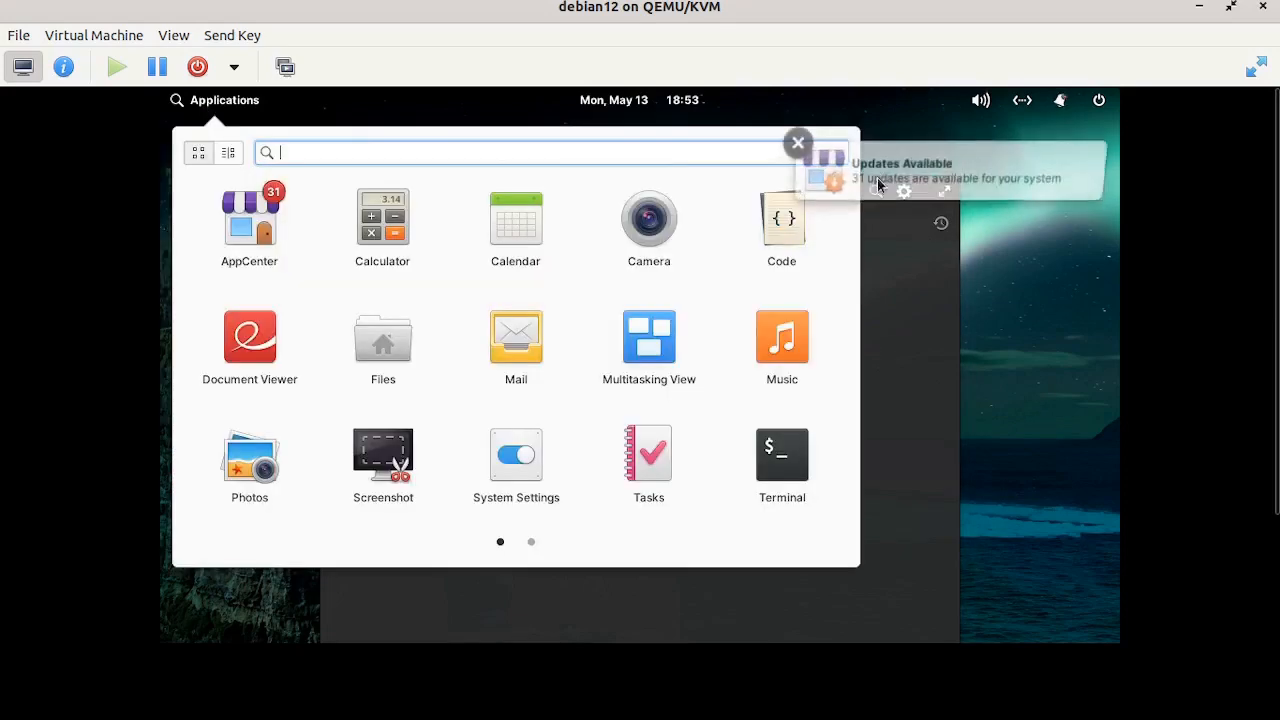
{"action": "left_click", "coordinate": [880, 245]}
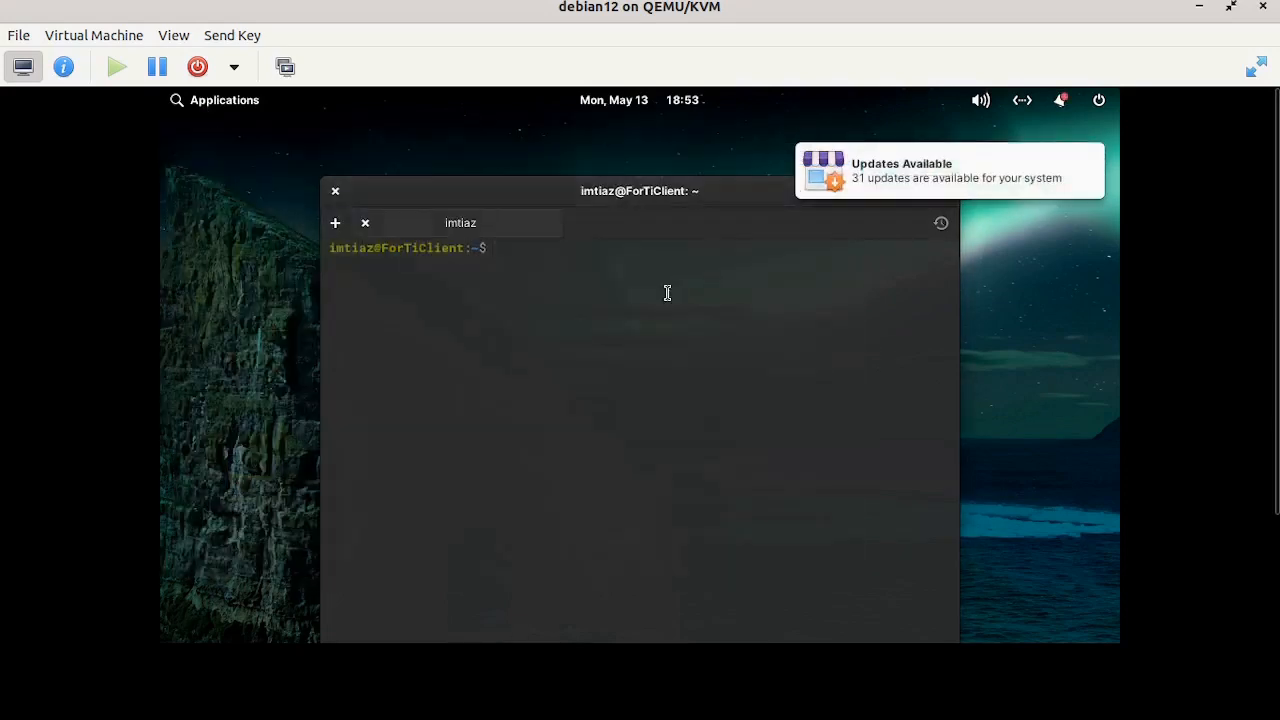
{"action": "type", "text": "ping google.com"}
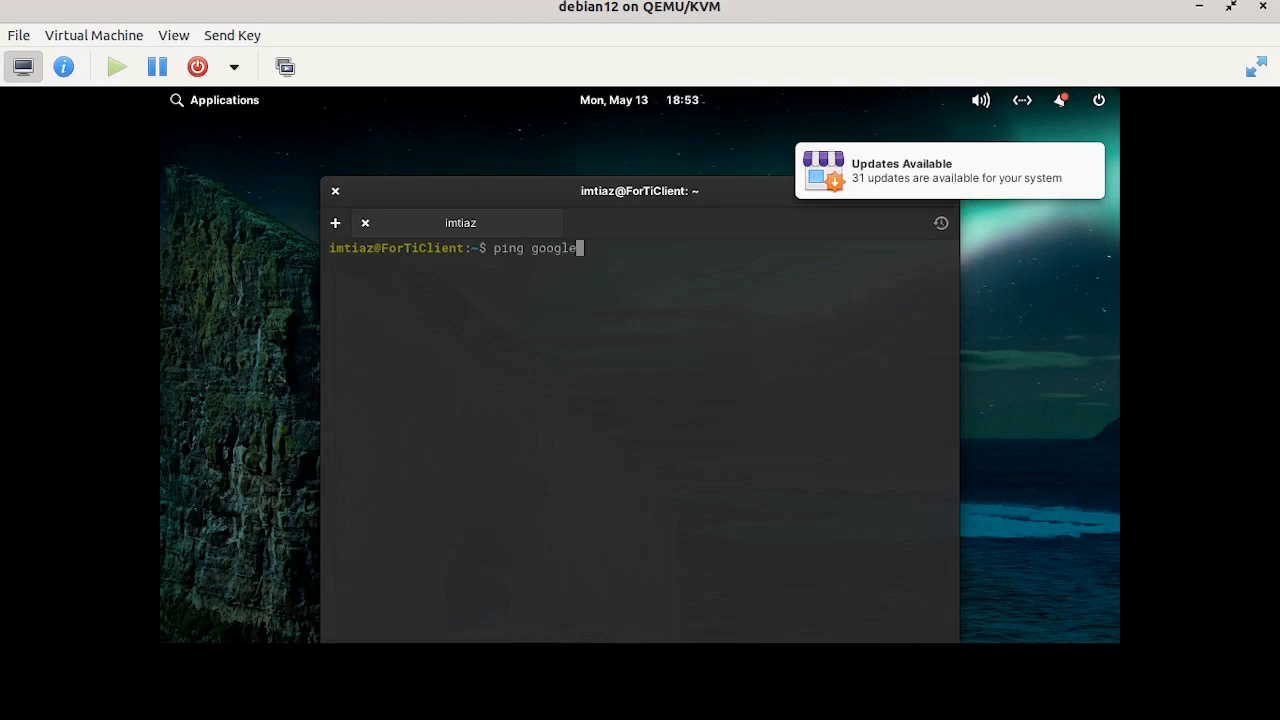
{"action": "key", "text": "Return"}
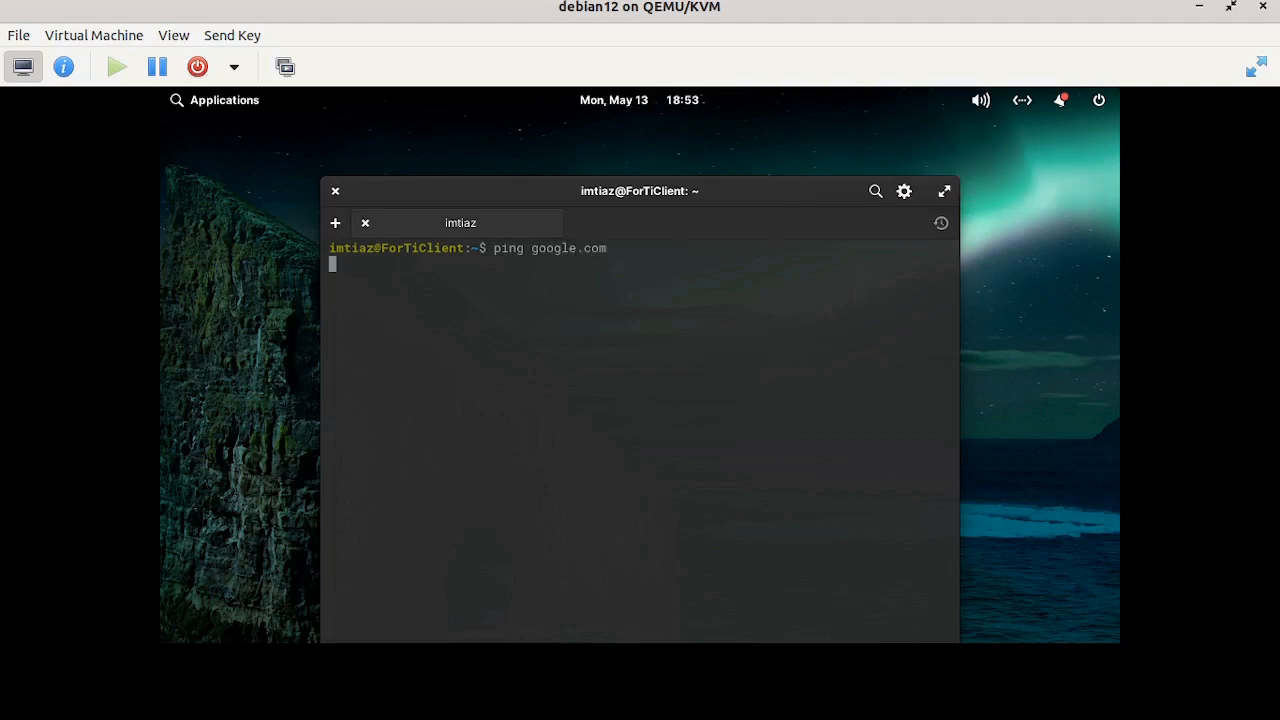
{"action": "key", "text": "ctrl+c"}
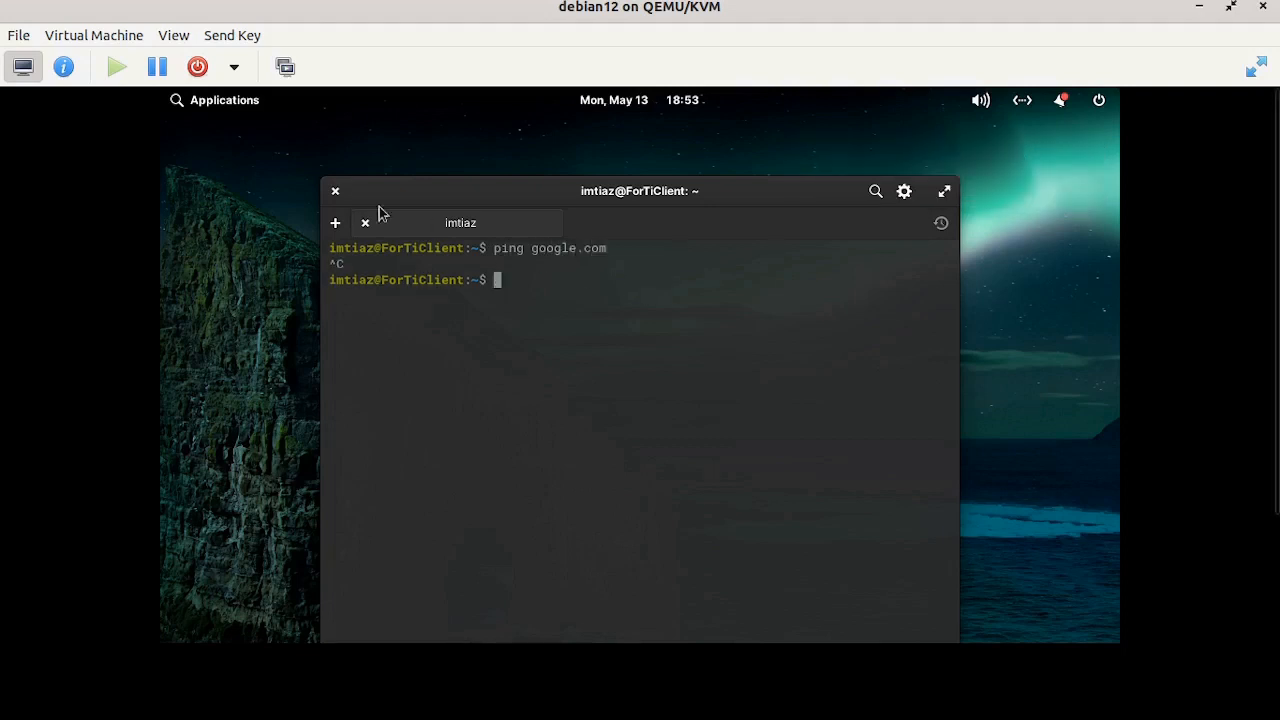
Open the guest's web browser and try to load google.com.
{"action": "left_click", "coordinate": [182, 102]}
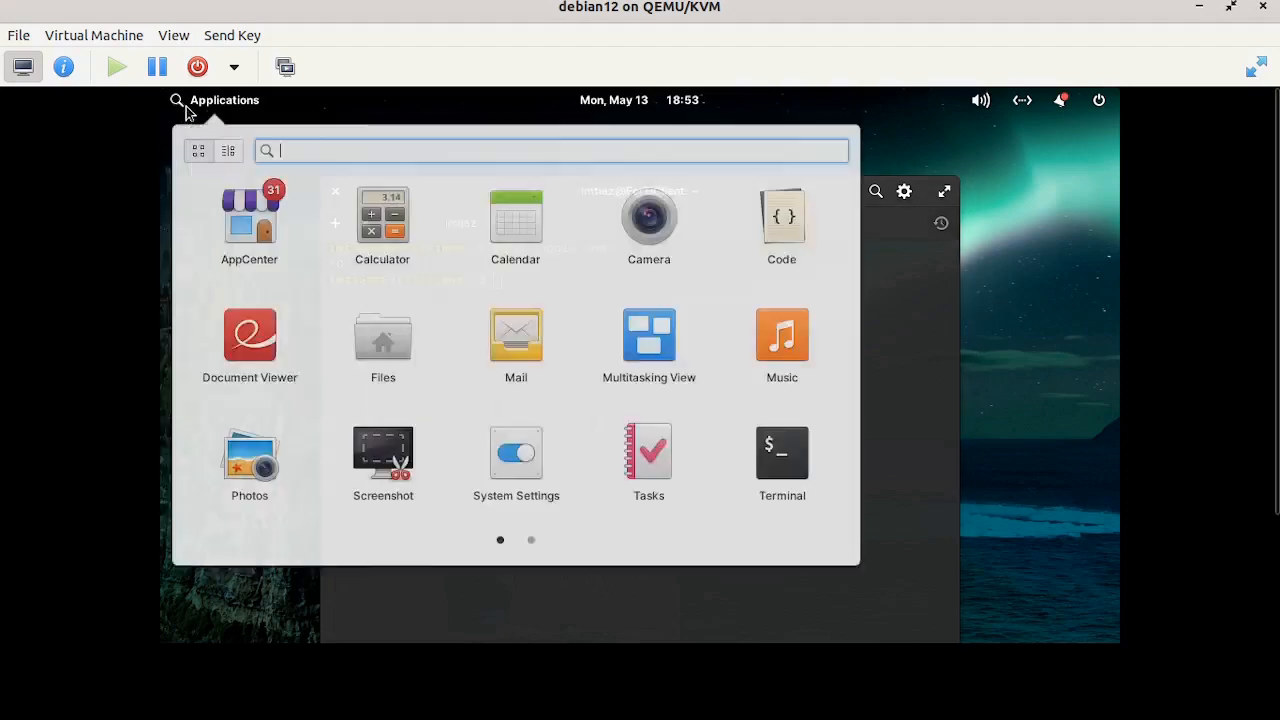
{"action": "type", "text": "brow"}
{"action": "key", "text": "Return"}
{"action": "type", "text": "google.com/"}
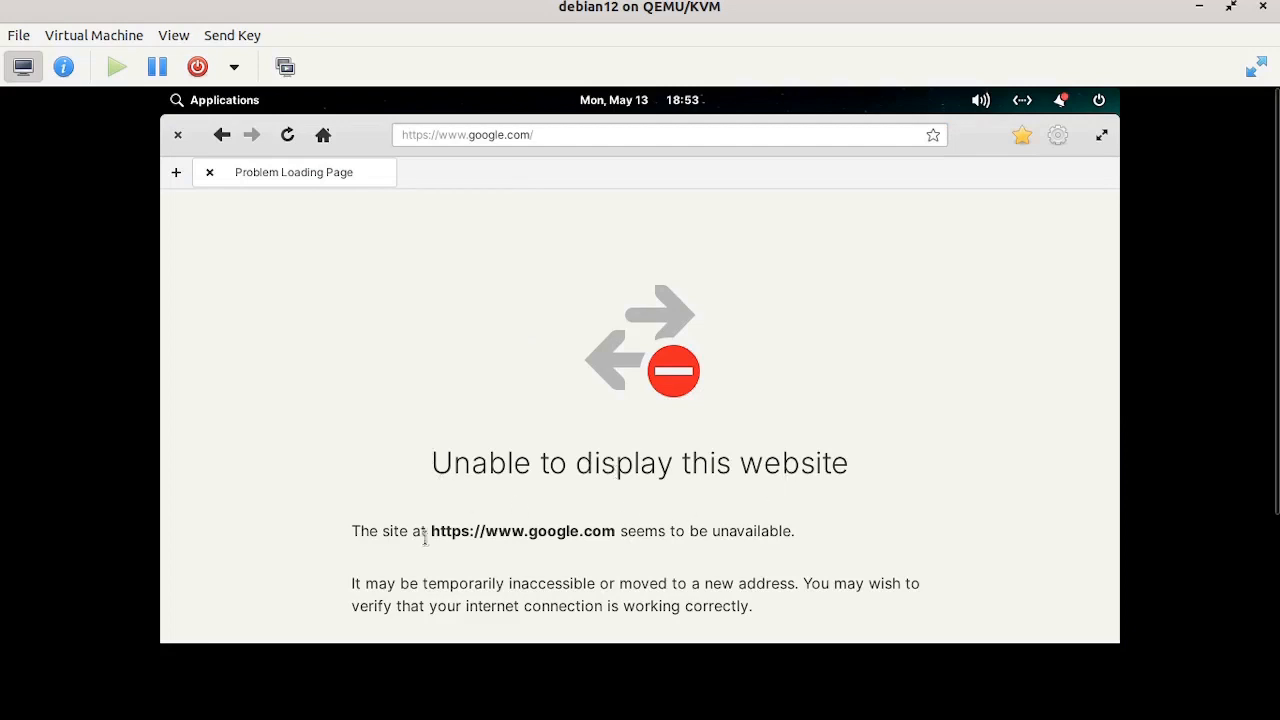
{"action": "left_click_drag", "start_coordinate": [357, 532], "coordinate": [786, 533]}
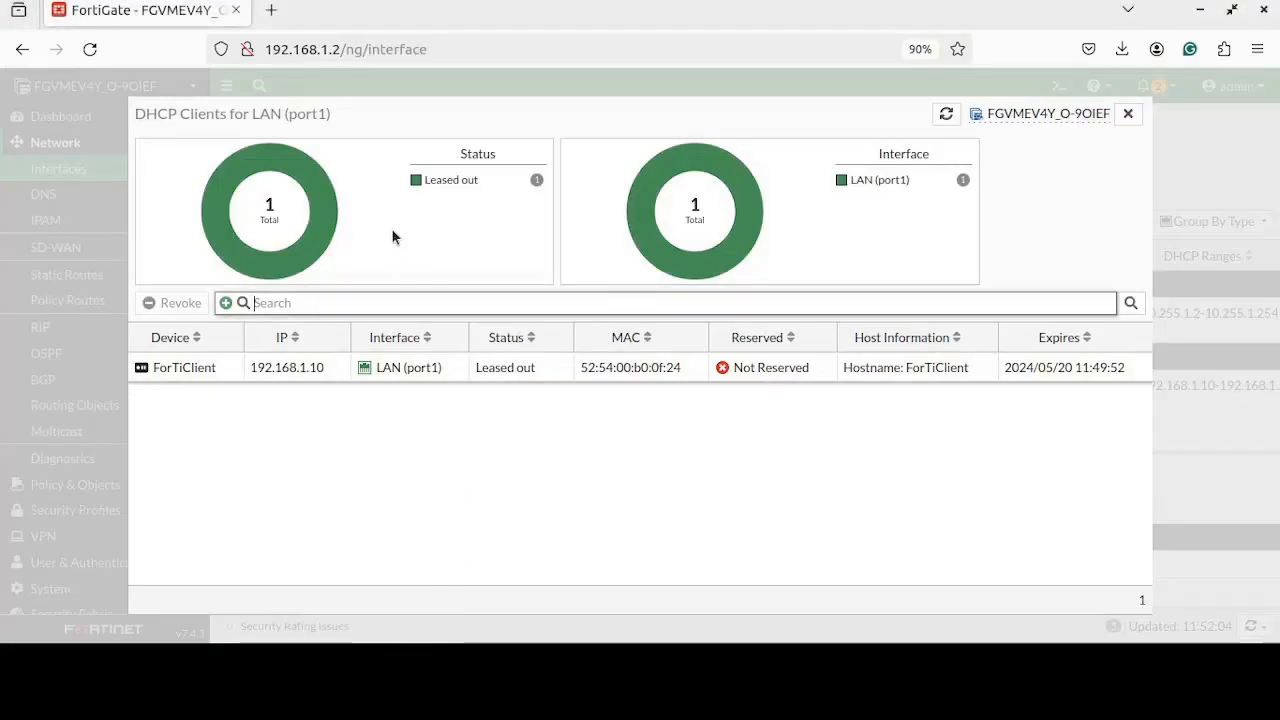
Back in FortiGate, close the DHCP clients list and start a new firewall policy named InternetAccess.
{"action": "left_click", "coordinate": [1128, 114]}
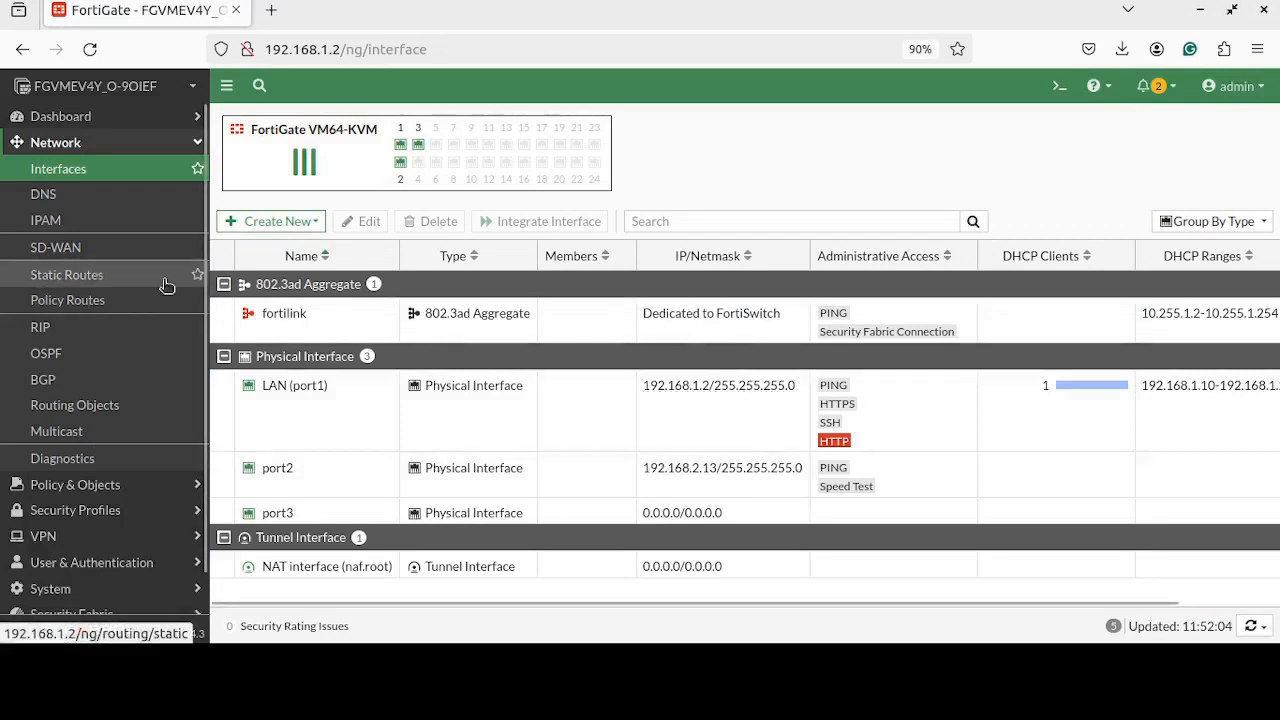
{"action": "left_click", "coordinate": [113, 492]}
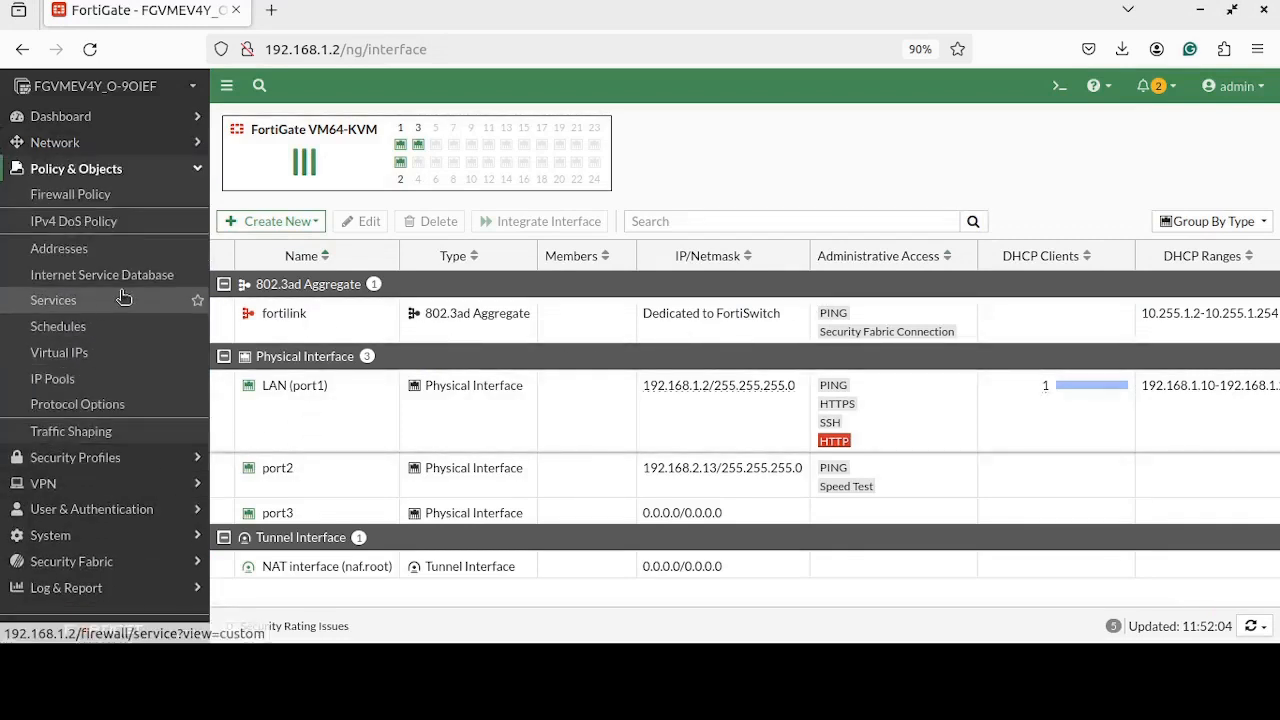
{"action": "left_click", "coordinate": [70, 198]}
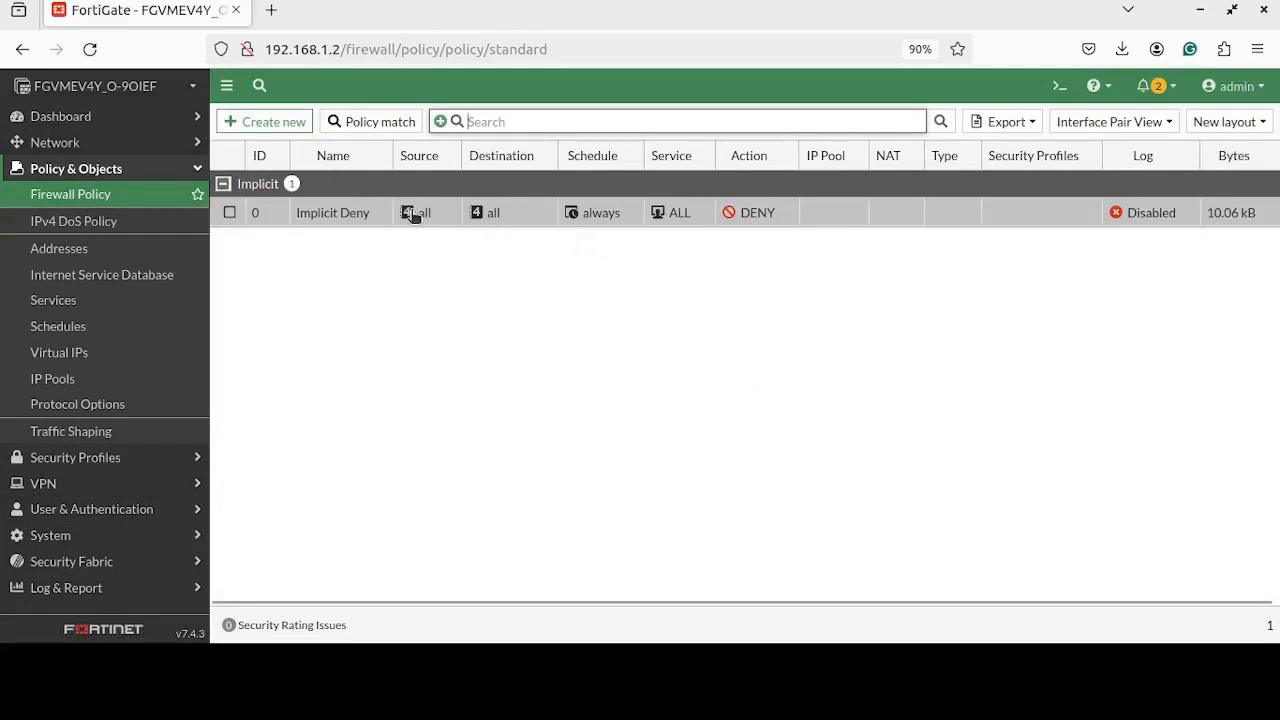
{"action": "left_click", "coordinate": [256, 122]}
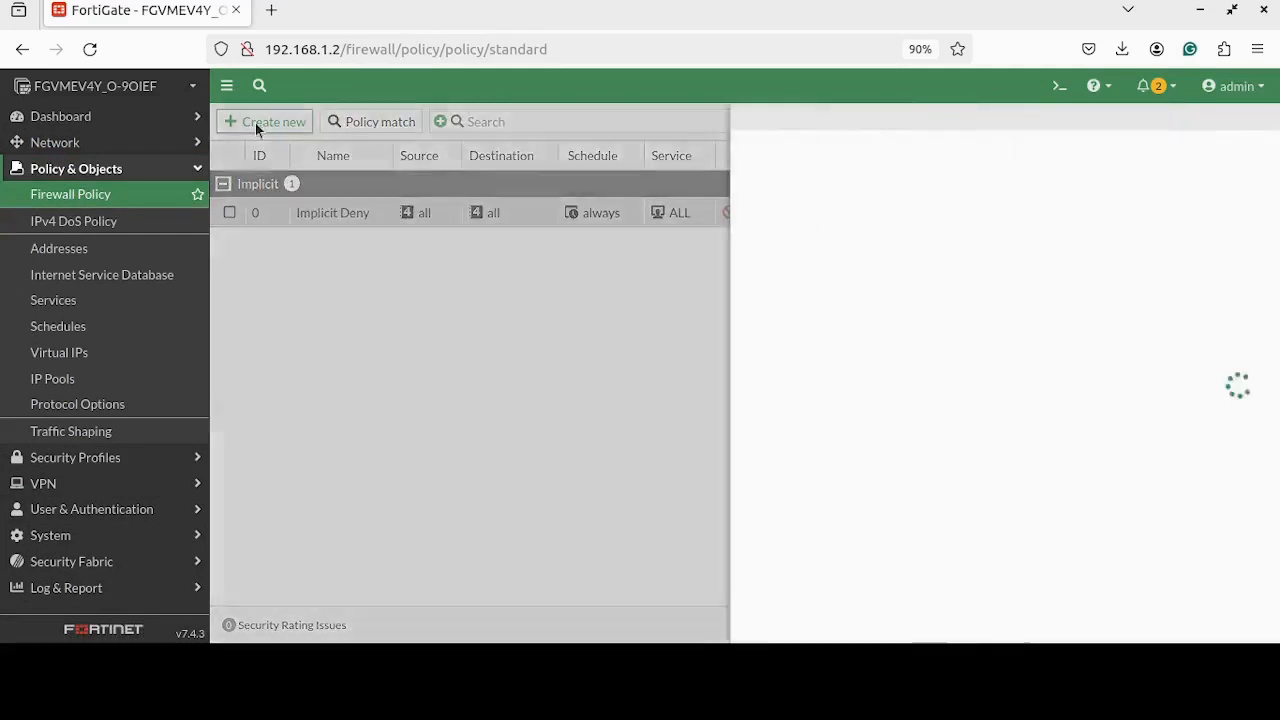
{"action": "type", "text": "In"}
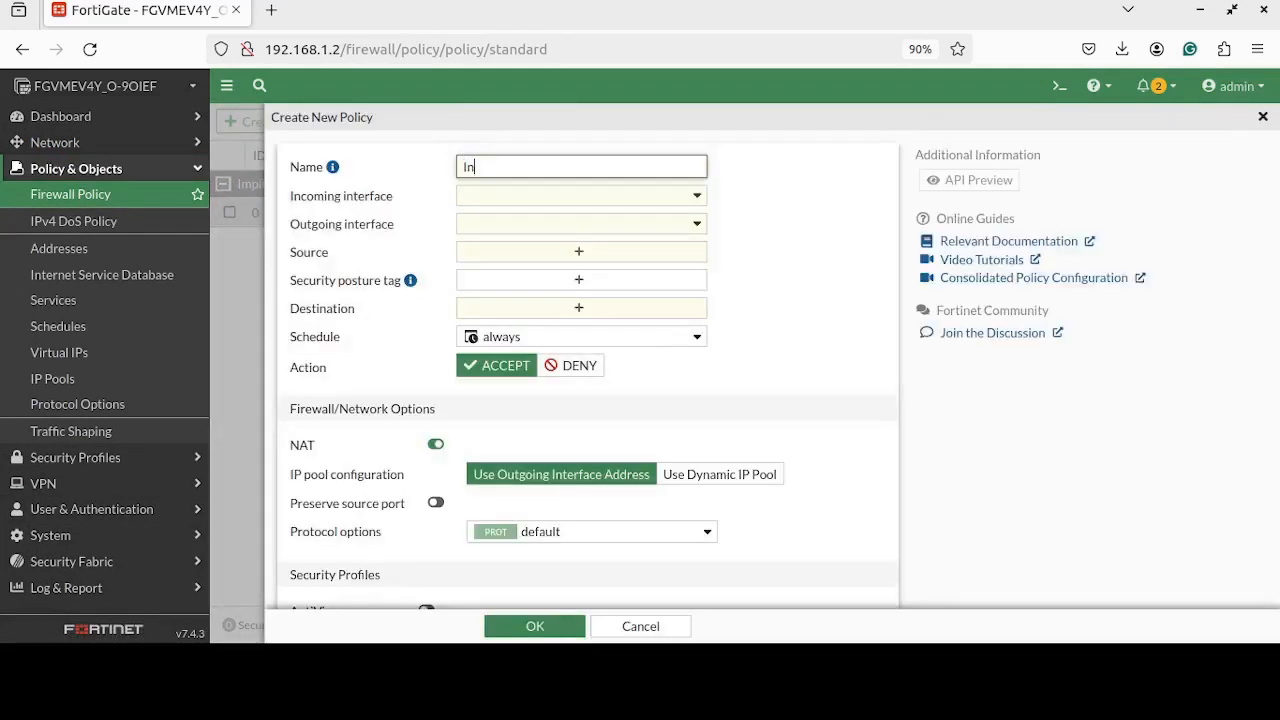
{"action": "type", "text": "ternetAccess"}
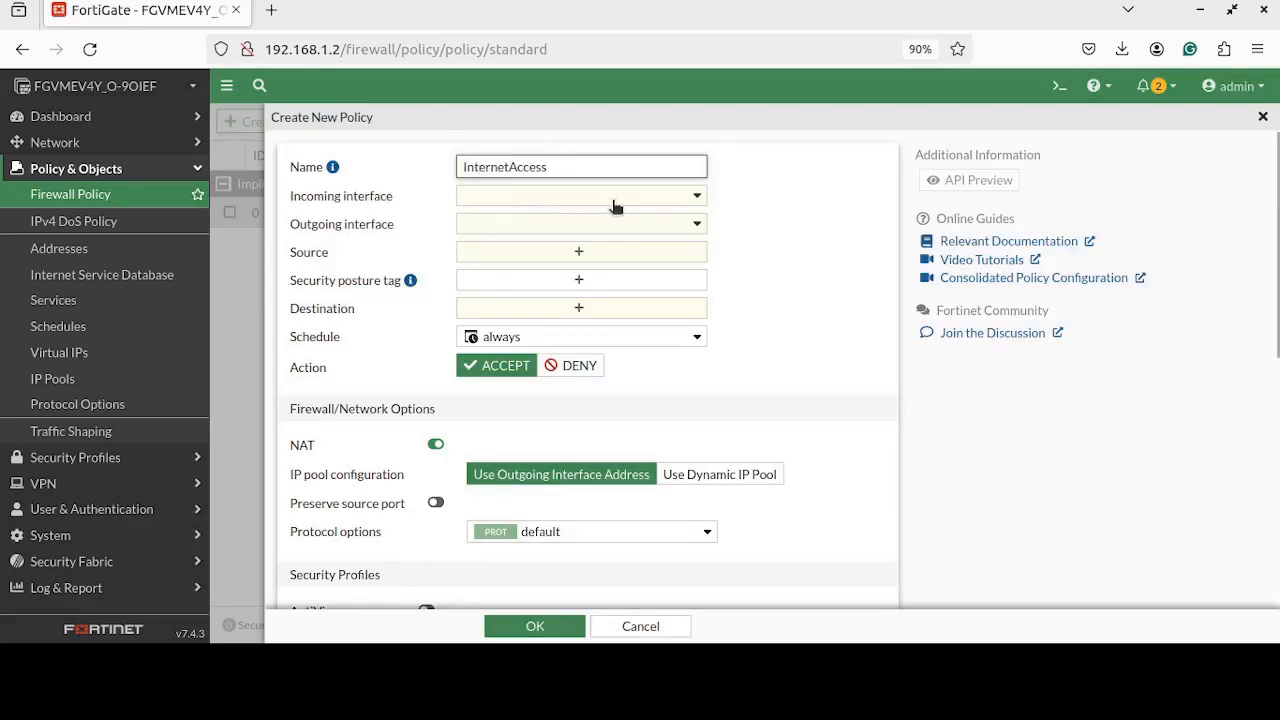
Set the policy's incoming interface to LAN (port1) and its outgoing interface to port2.
{"action": "left_click", "coordinate": [647, 204]}
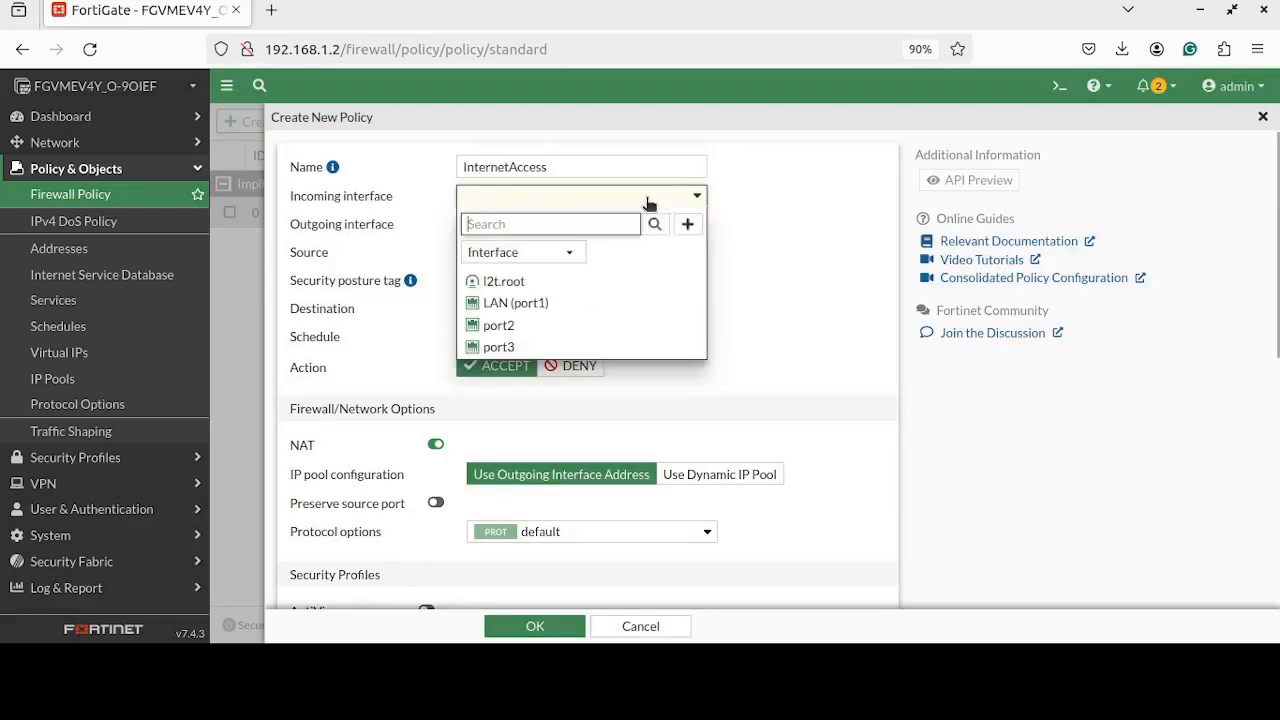
{"action": "left_click", "coordinate": [510, 383]}
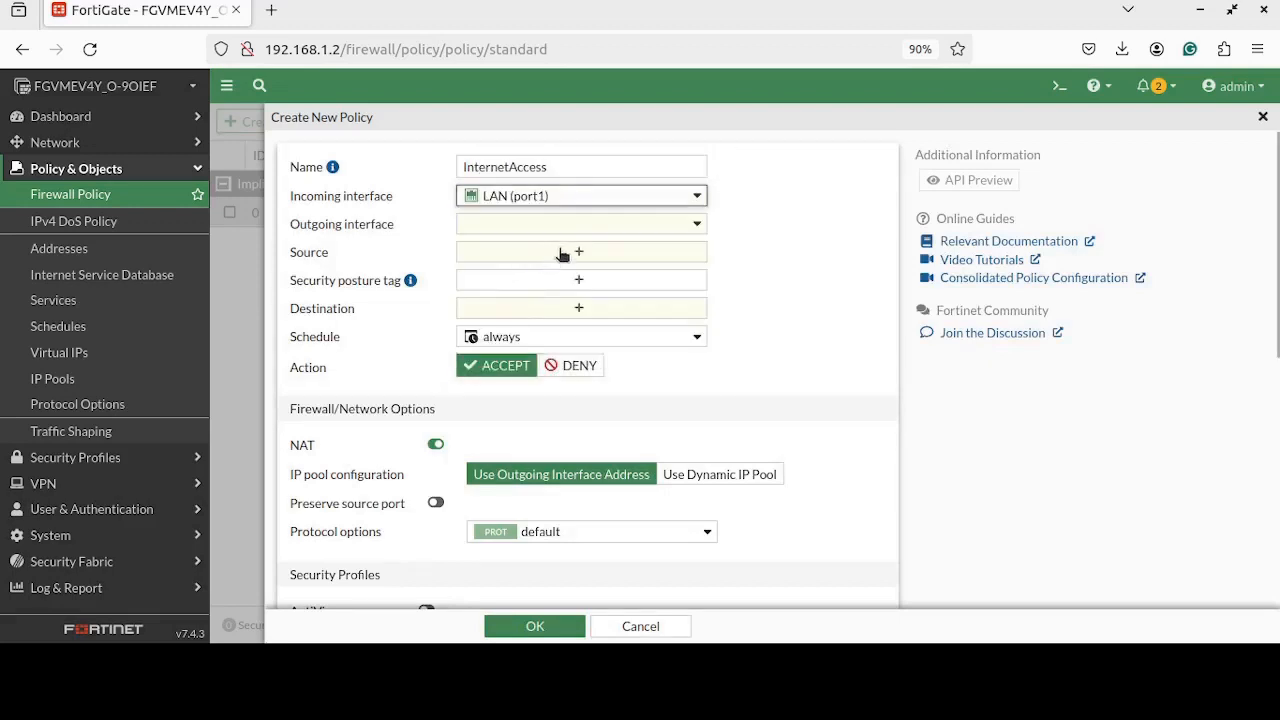
{"action": "left_click", "coordinate": [699, 228]}
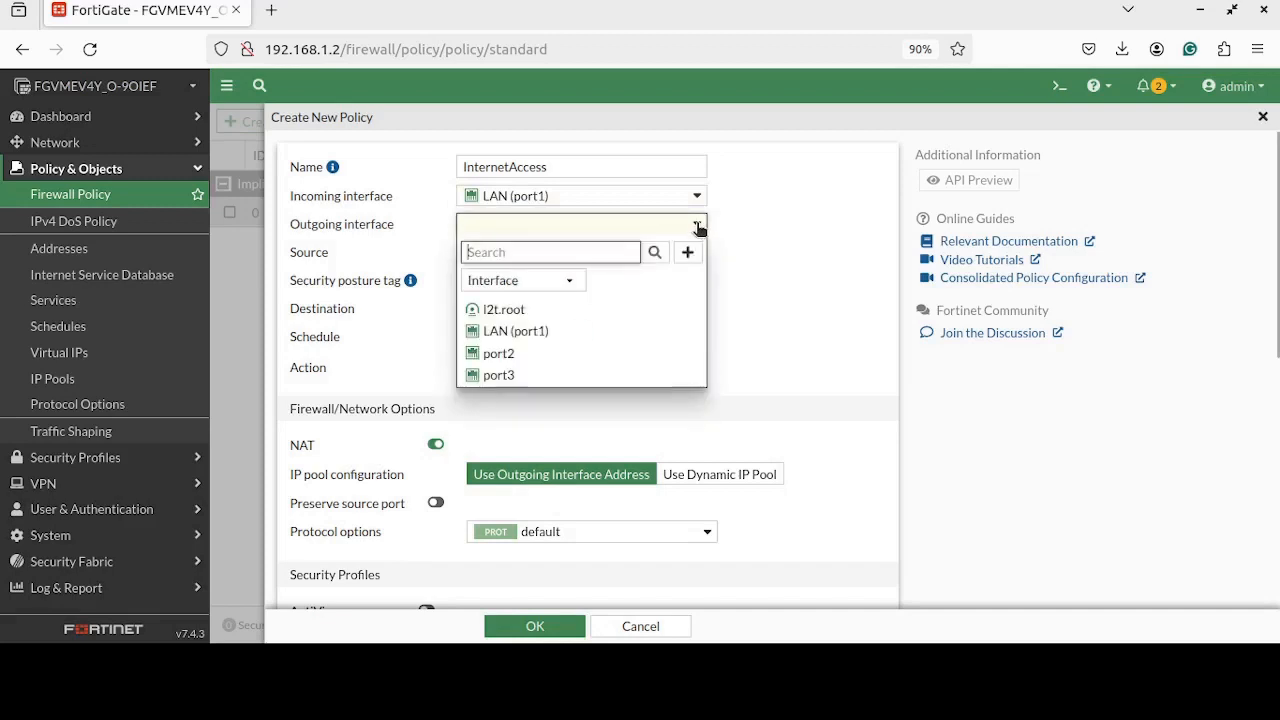
{"action": "left_click", "coordinate": [509, 362]}
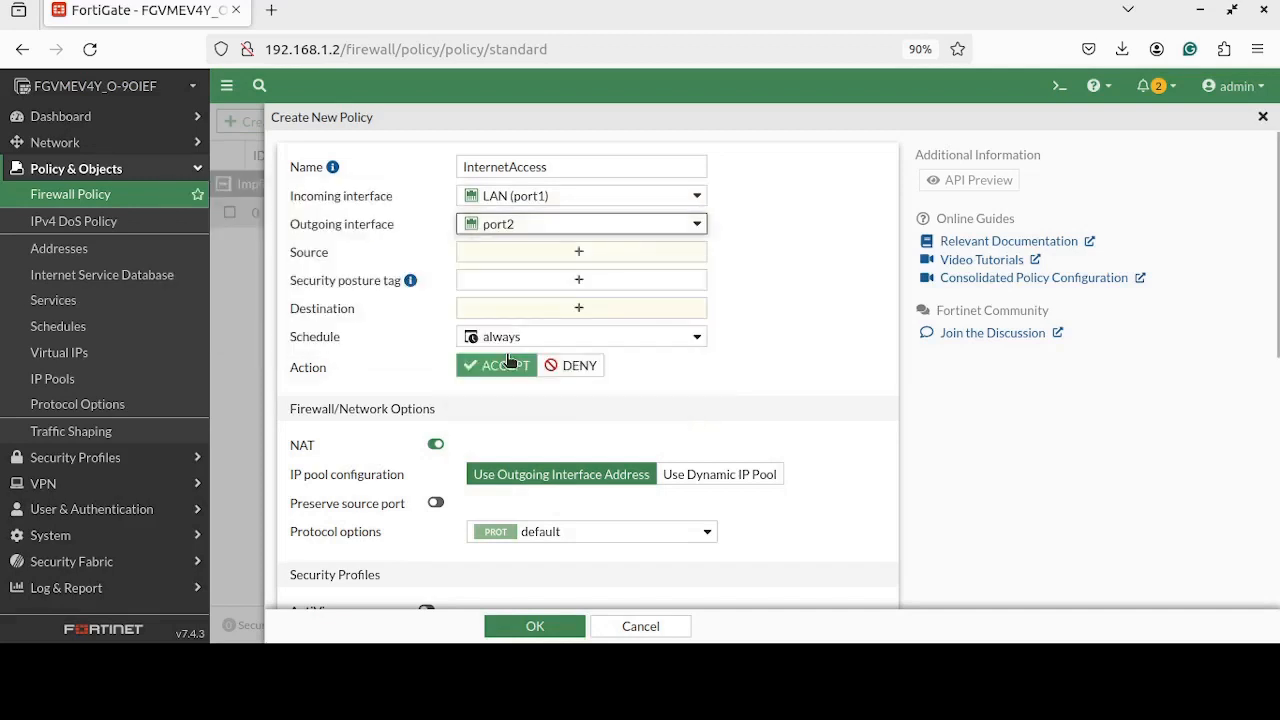
Set both the destination and the source of the InternetAccess policy to the all address.
{"action": "left_click", "coordinate": [582, 309]}
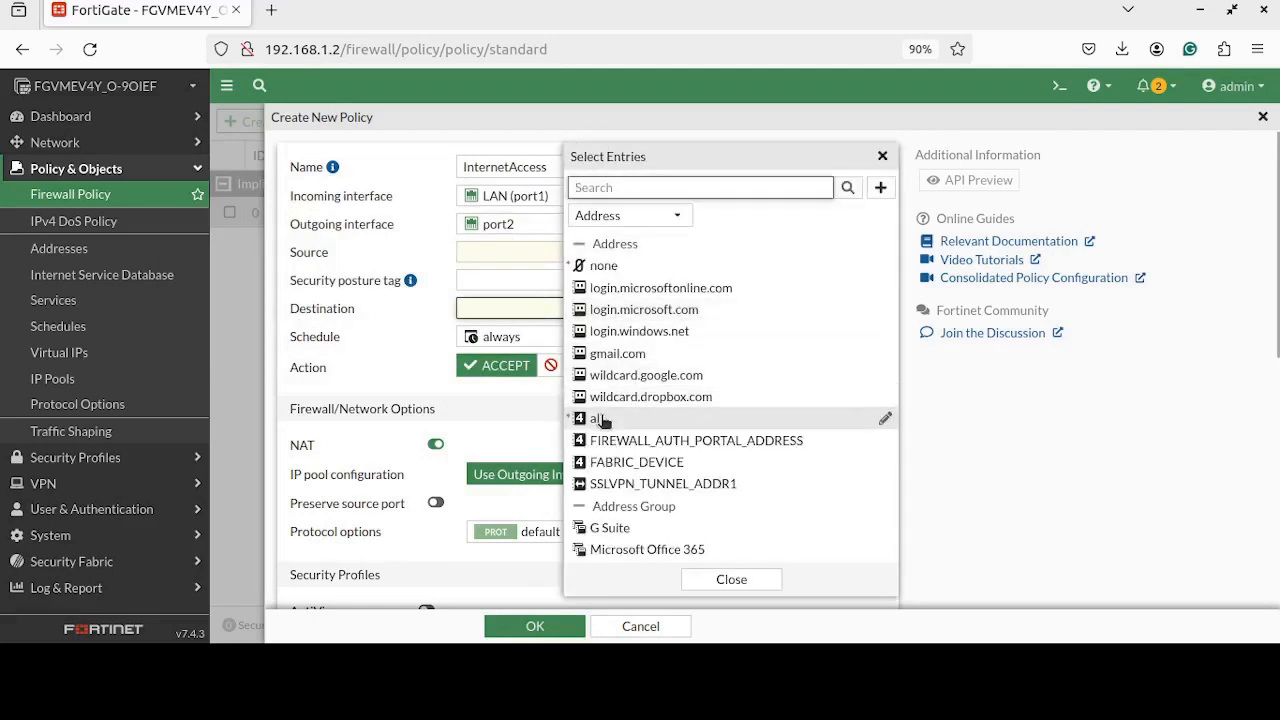
{"action": "left_click", "coordinate": [600, 419]}
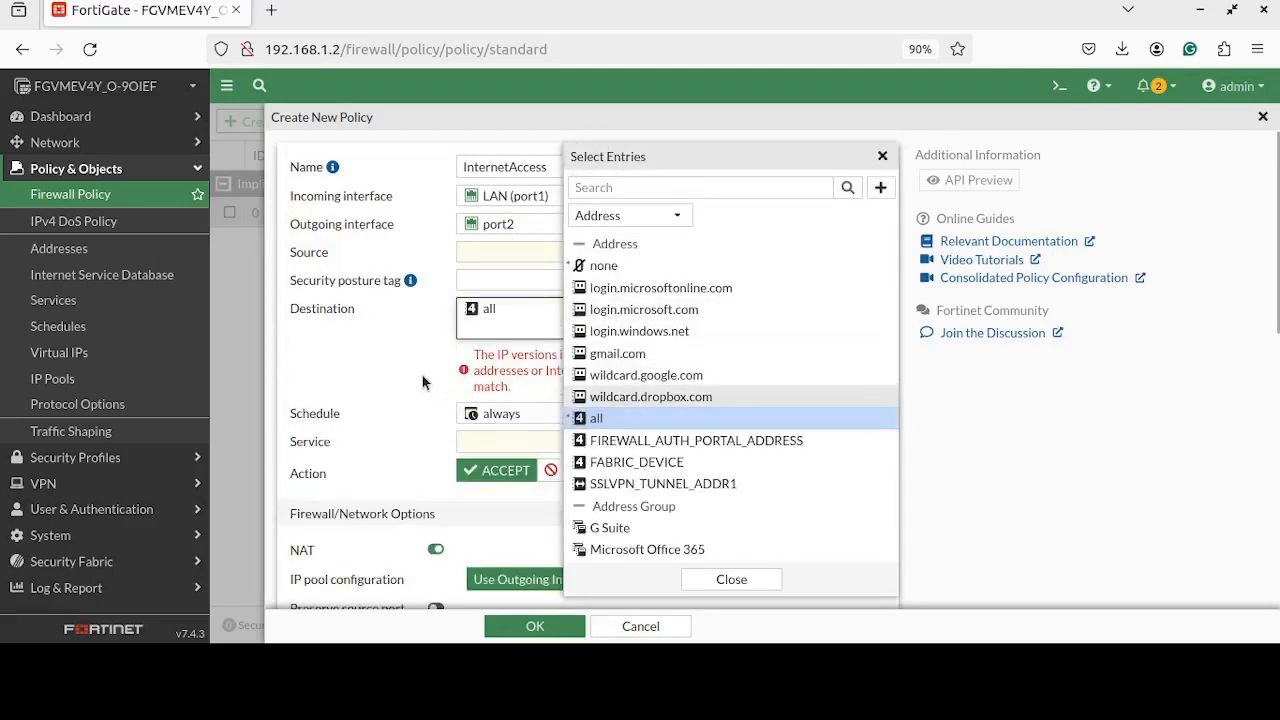
{"action": "left_click", "coordinate": [580, 257]}
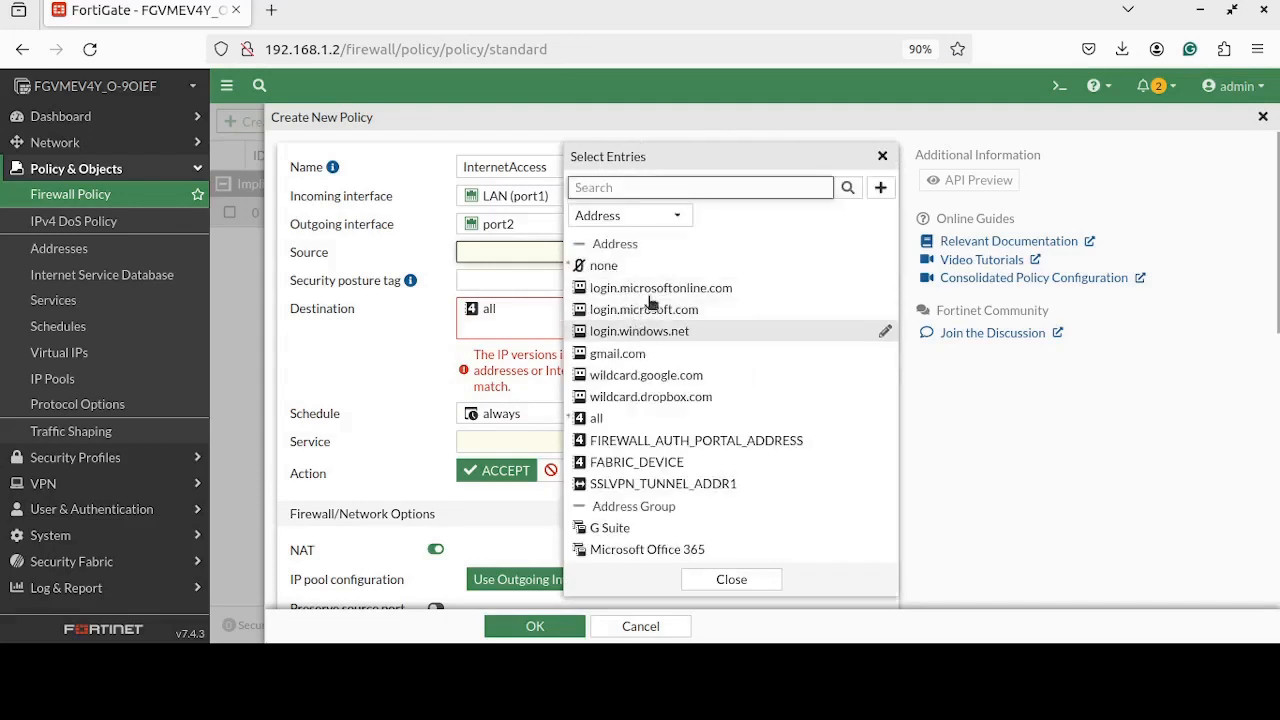
{"action": "left_click", "coordinate": [645, 188]}
{"action": "type", "text": "all"}
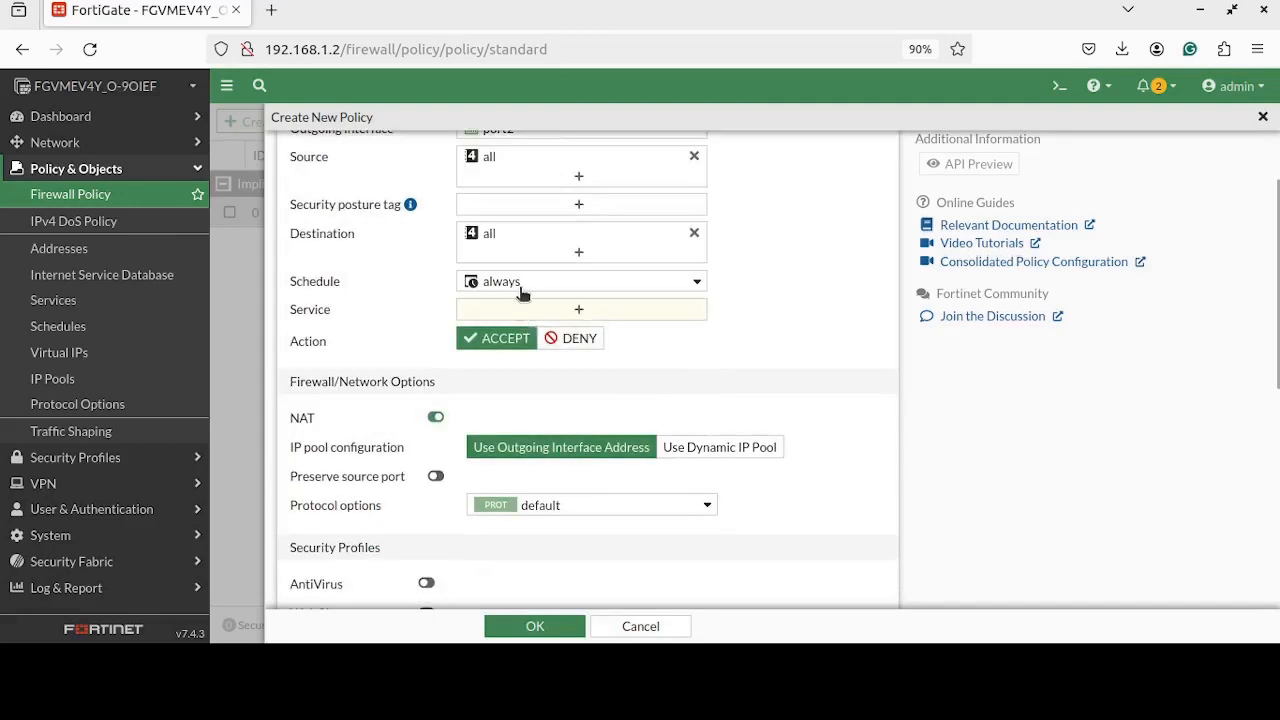
{"action": "mouse_move", "coordinate": [519, 291]}
{"action": "scroll", "coordinate": [596, 430], "scroll_direction": "down", "scroll_amount": 3}
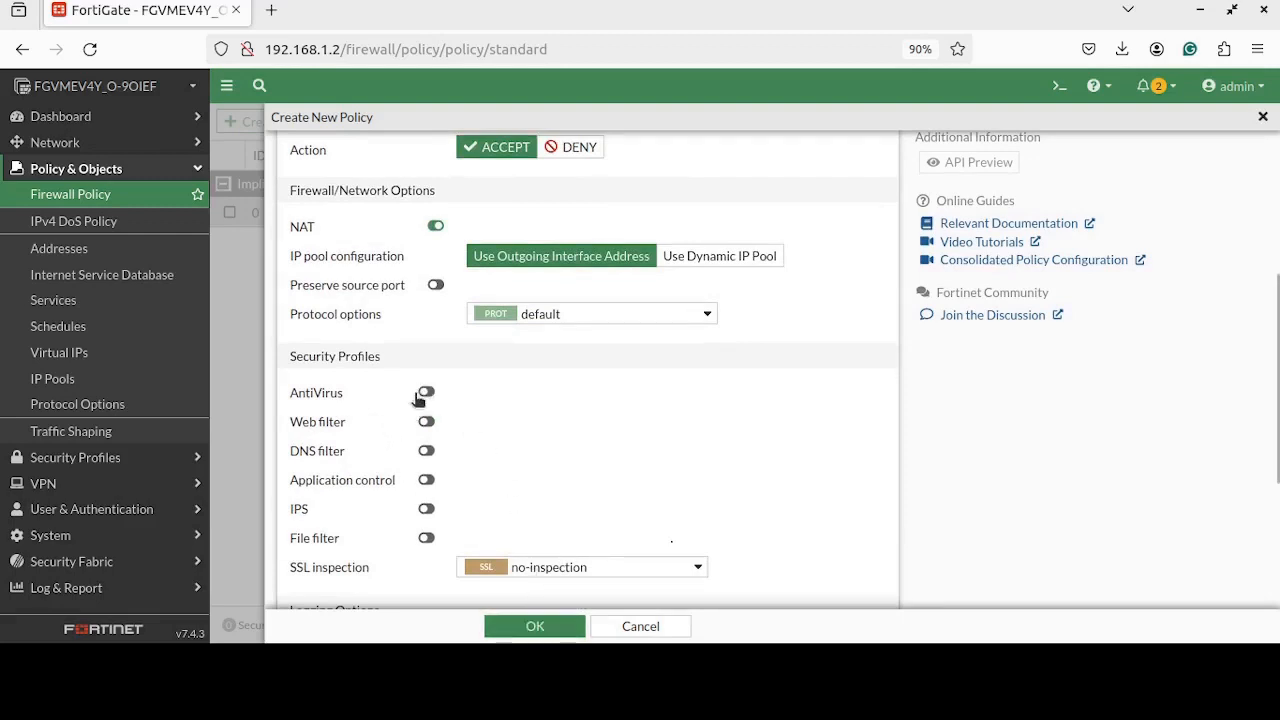
{"action": "left_click", "coordinate": [430, 424]}
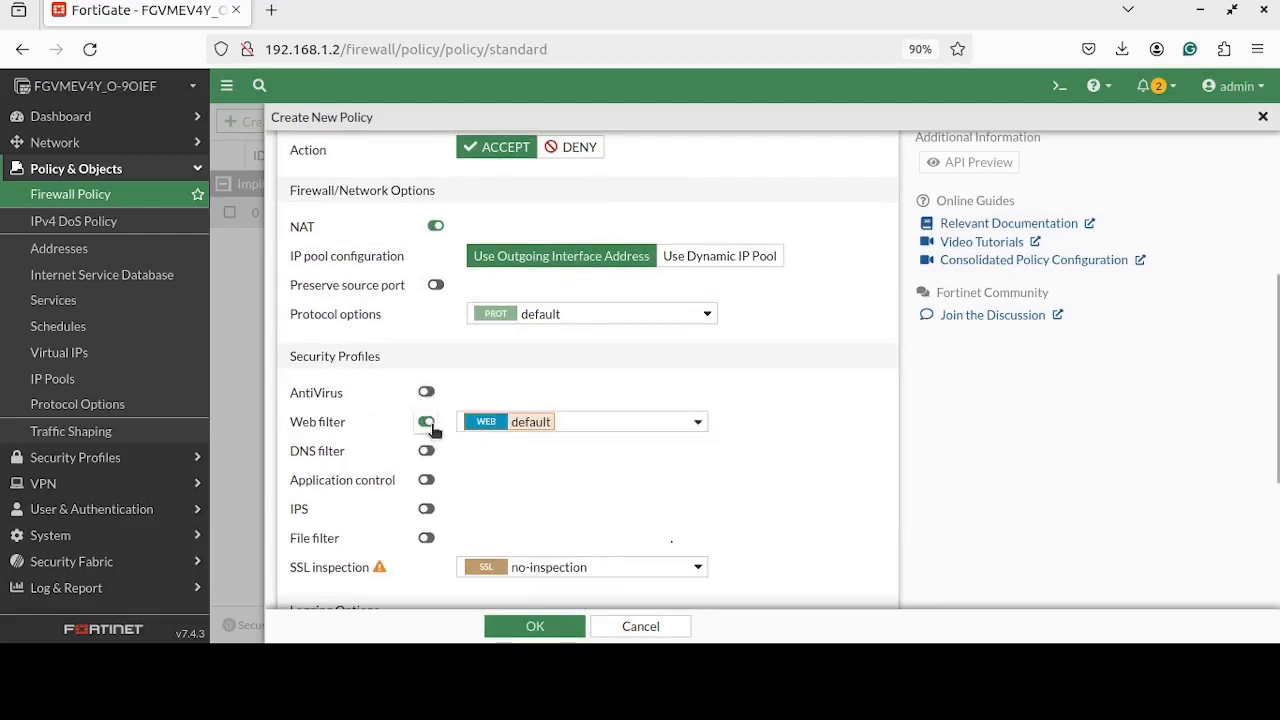
{"action": "left_click", "coordinate": [701, 425]}
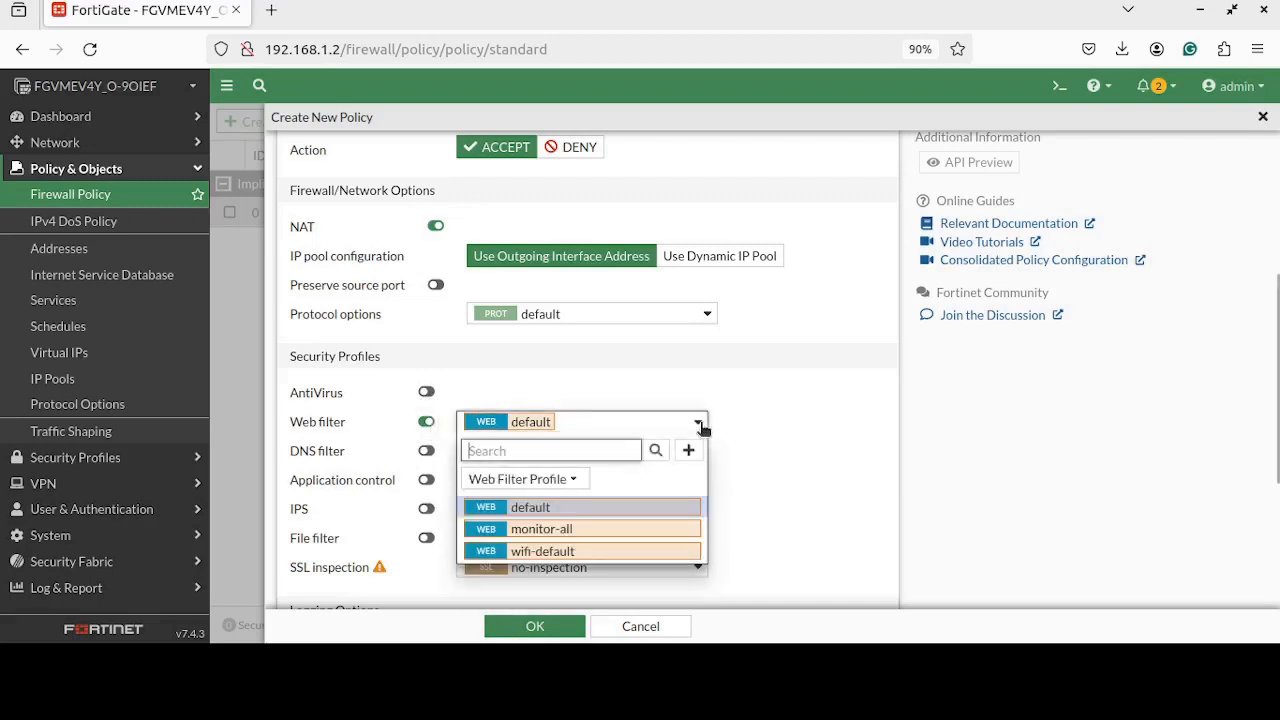
{"action": "left_click", "coordinate": [773, 443]}
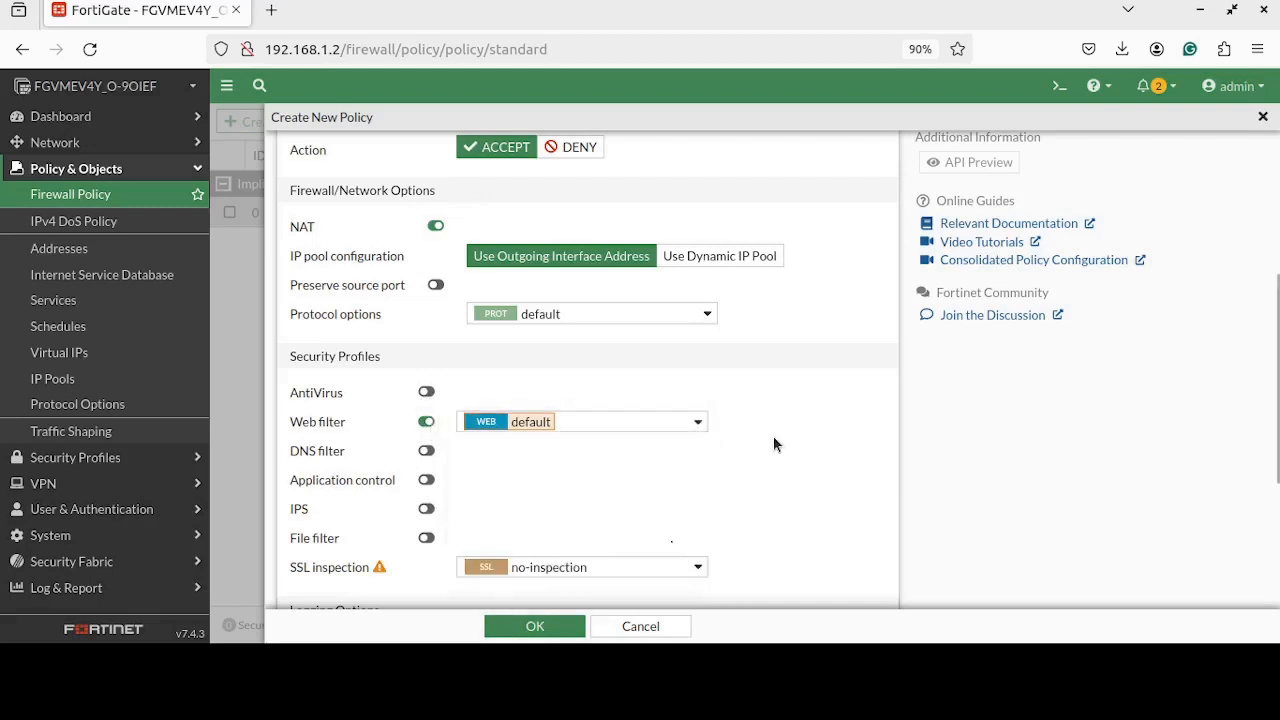
{"action": "left_click", "coordinate": [427, 423]}
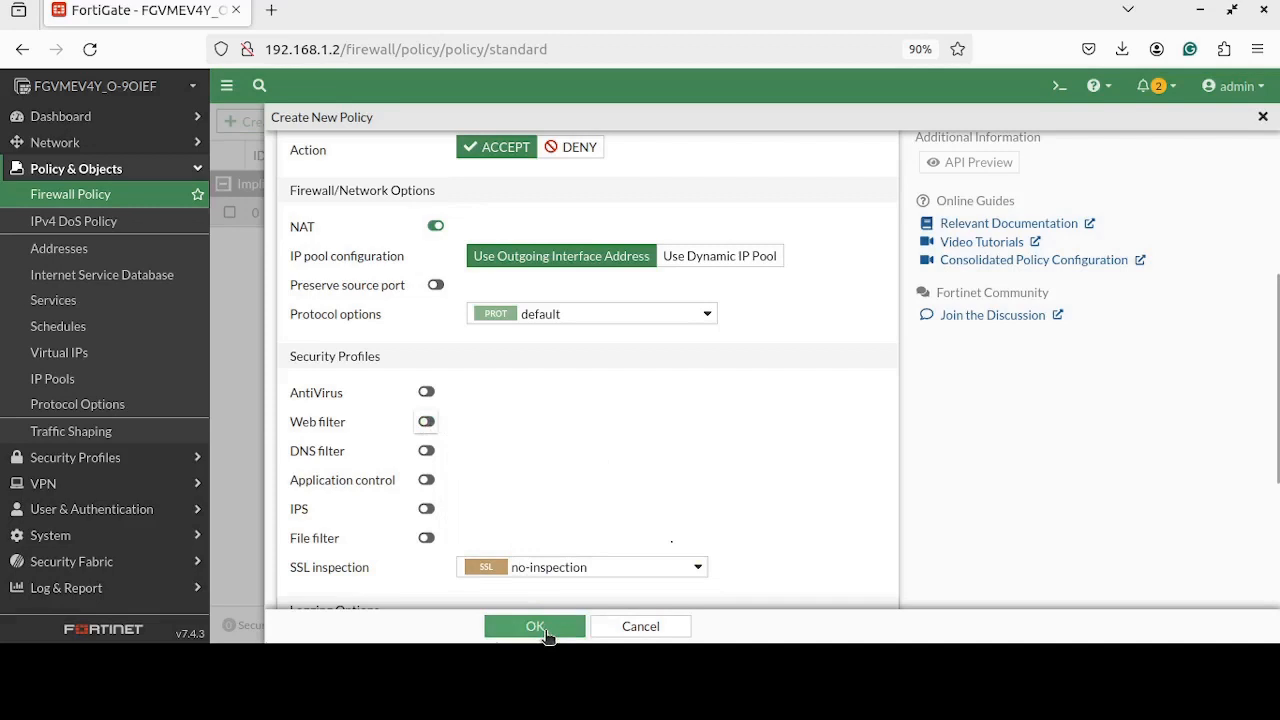
Add HTTP, HTTPS and DNS as the policy's services and save the policy.
{"action": "left_click", "coordinate": [544, 628]}
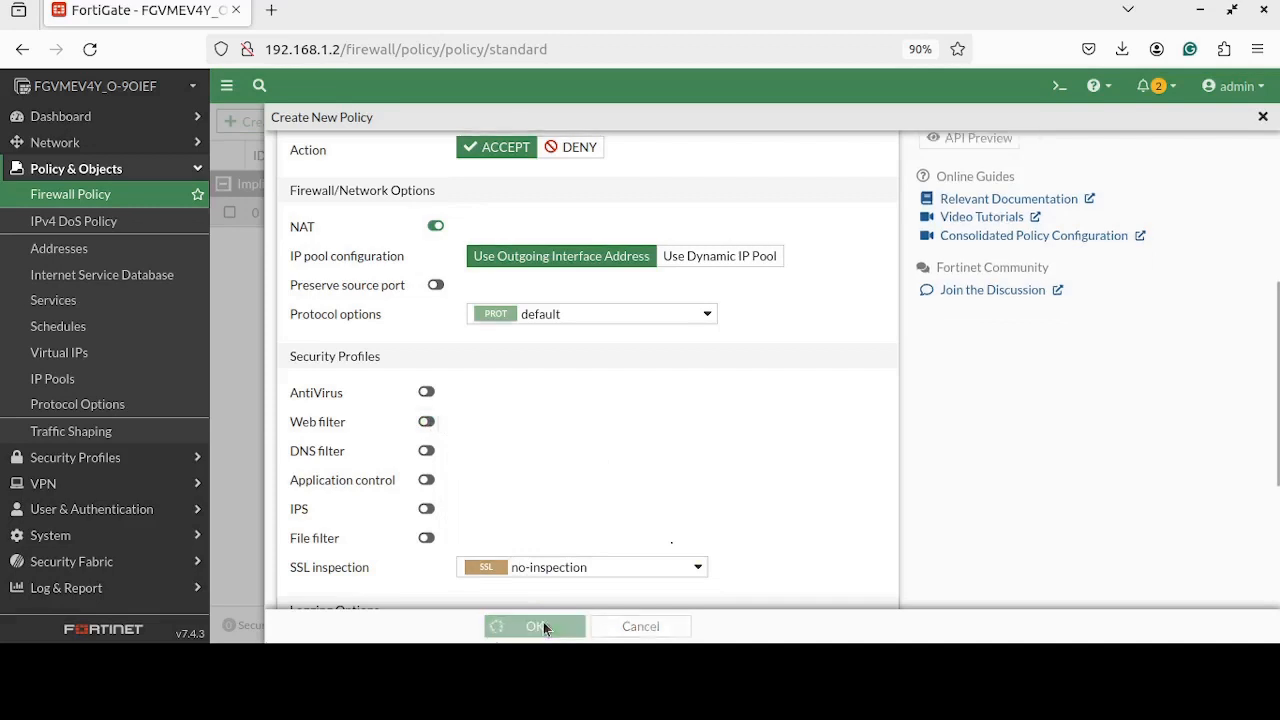
{"action": "left_click", "coordinate": [580, 382]}
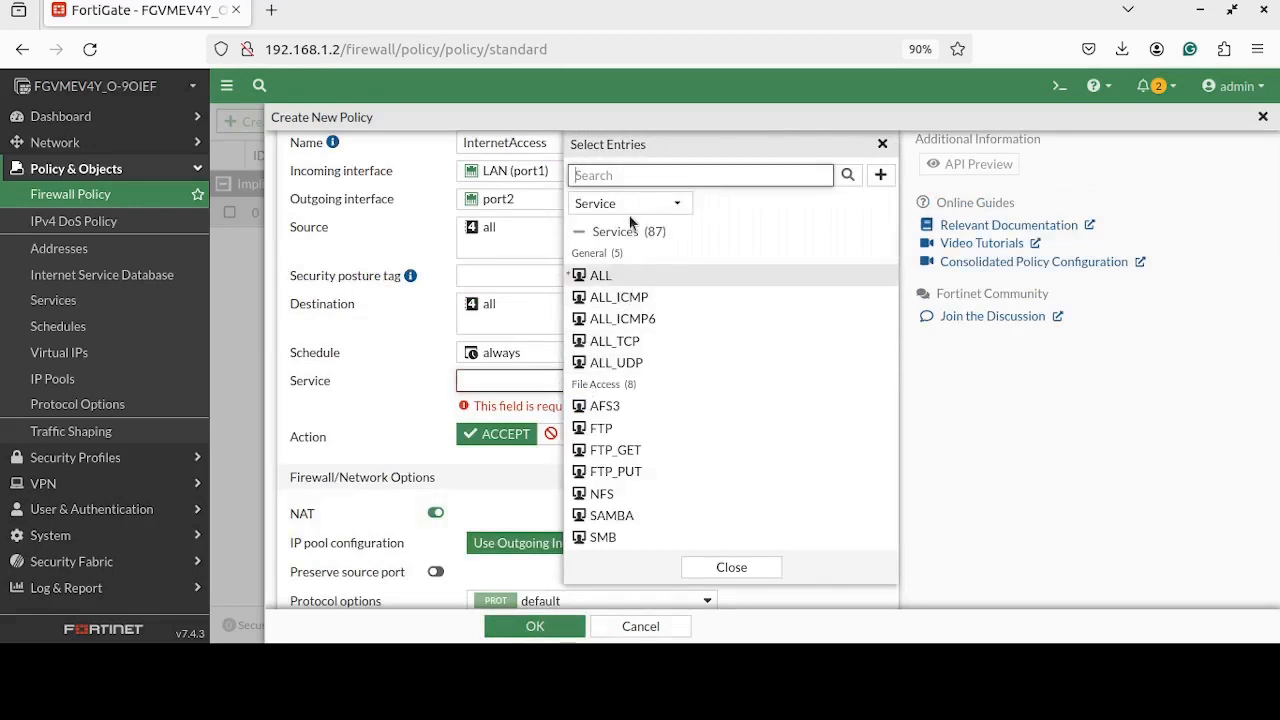
{"action": "type", "text": "htt"}
{"action": "left_click", "coordinate": [610, 254]}
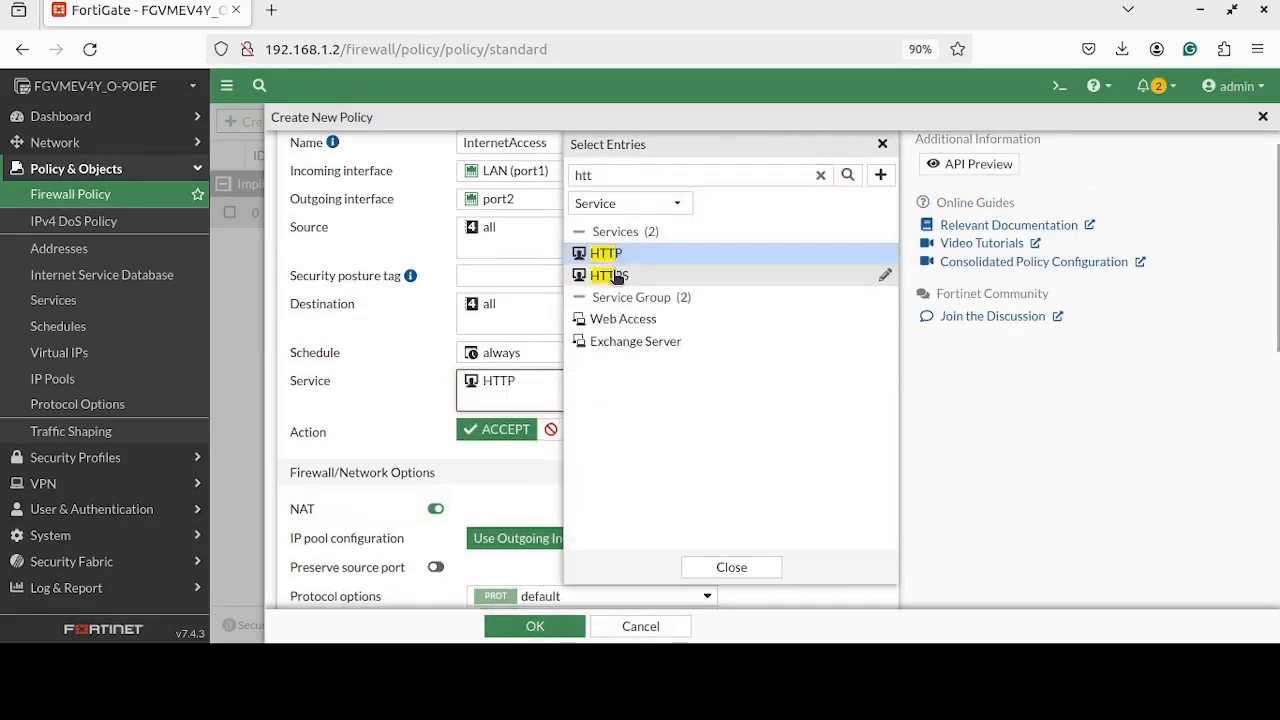
{"action": "left_click", "coordinate": [613, 270]}
{"action": "double_click", "coordinate": [608, 175]}
{"action": "type", "text": "dns"}
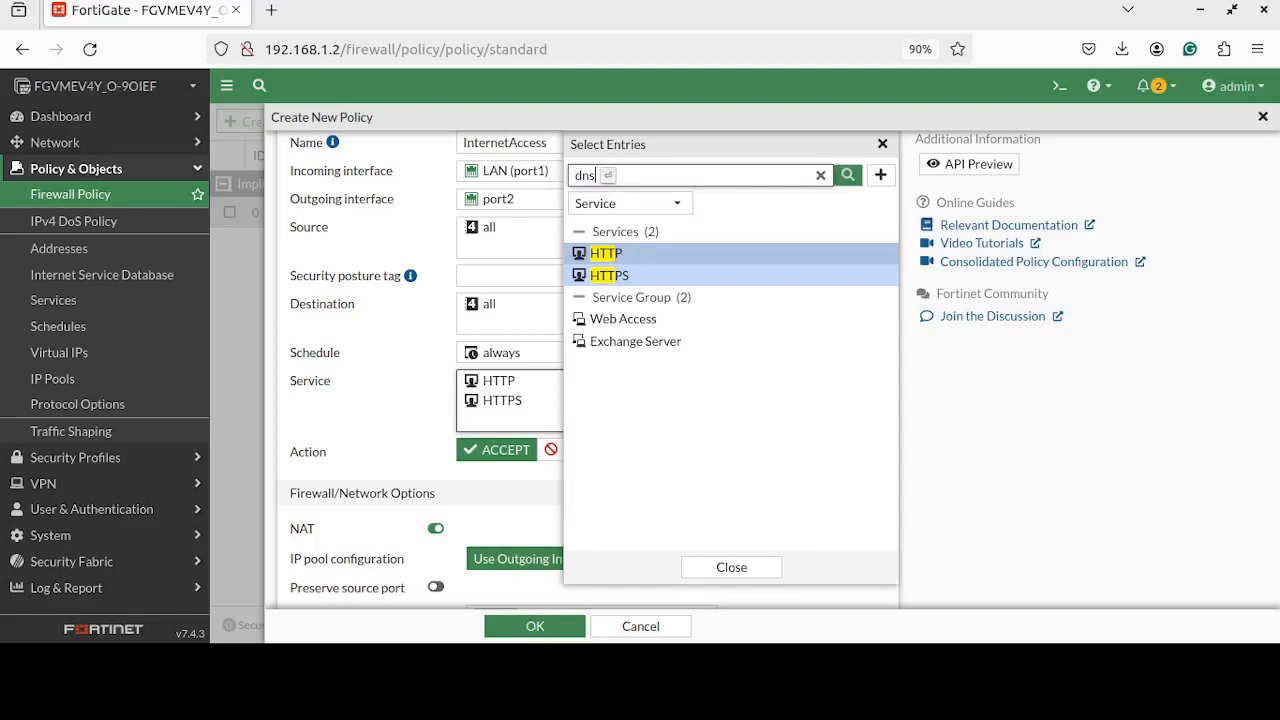
{"action": "left_click", "coordinate": [606, 253]}
{"action": "left_click", "coordinate": [731, 567]}
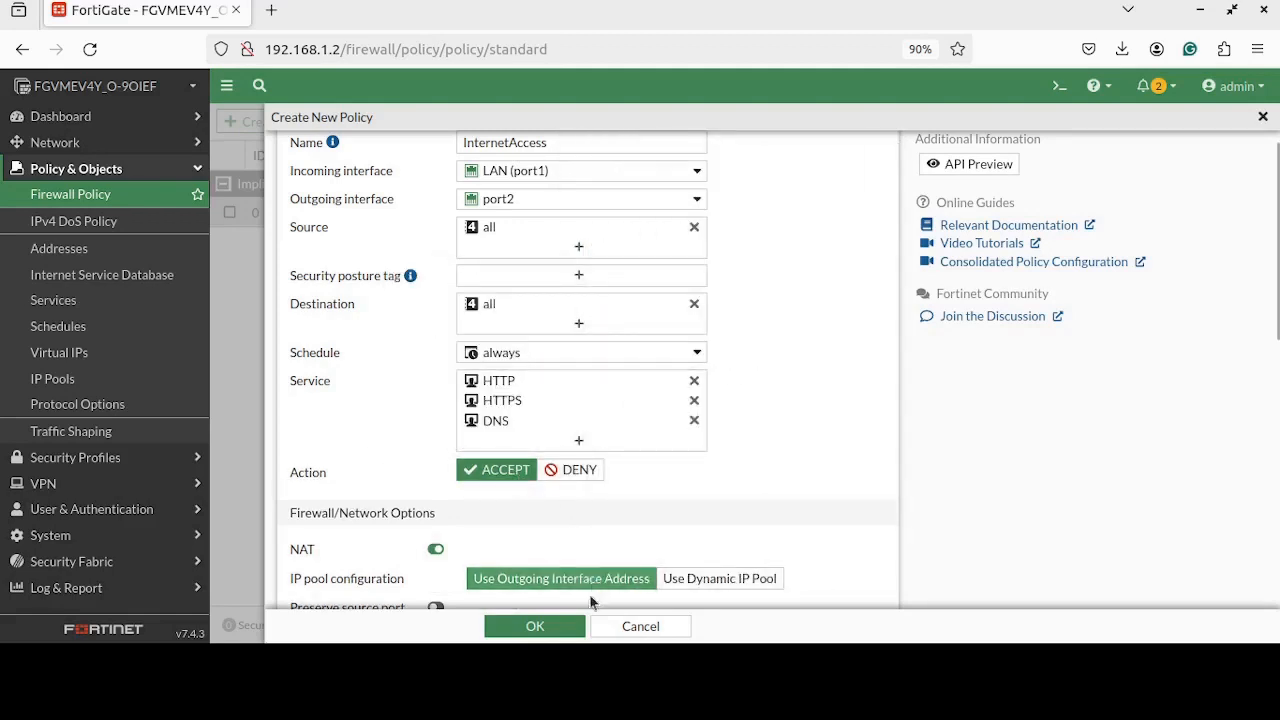
{"action": "left_click", "coordinate": [566, 627]}
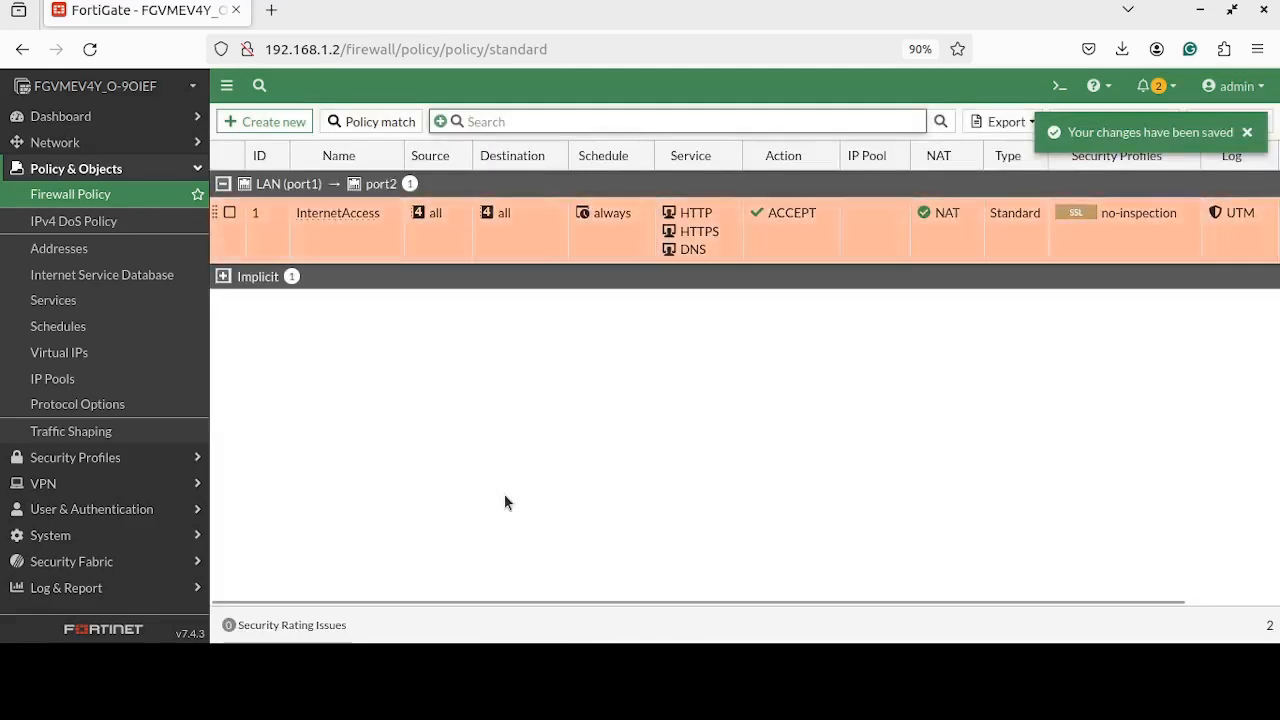
Switch to the debian12 virtual machine and reload google.com in its browser to test internet access.
{"action": "left_click", "coordinate": [803, 680]}
{"action": "left_click", "coordinate": [287, 140]}
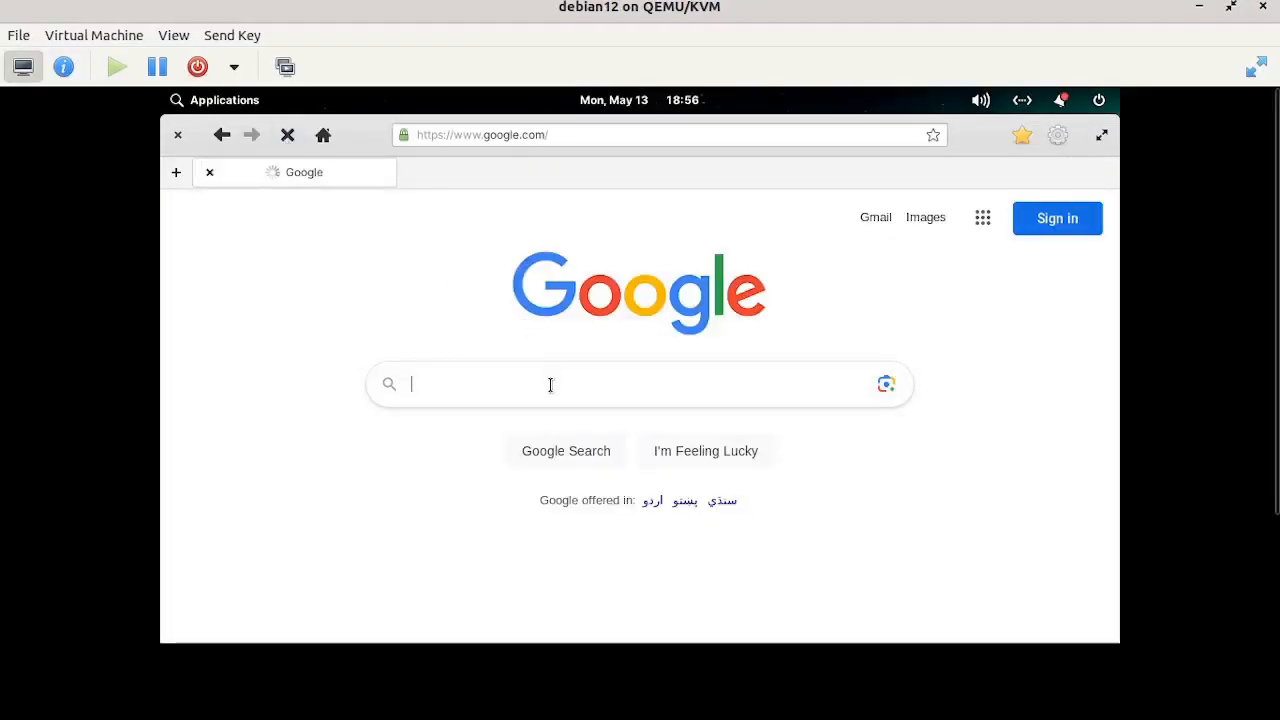
Back in FortiGate, refresh the firewall policy list and check the traffic bytes of the InternetAccess policy.
{"action": "left_click", "coordinate": [367, 678]}
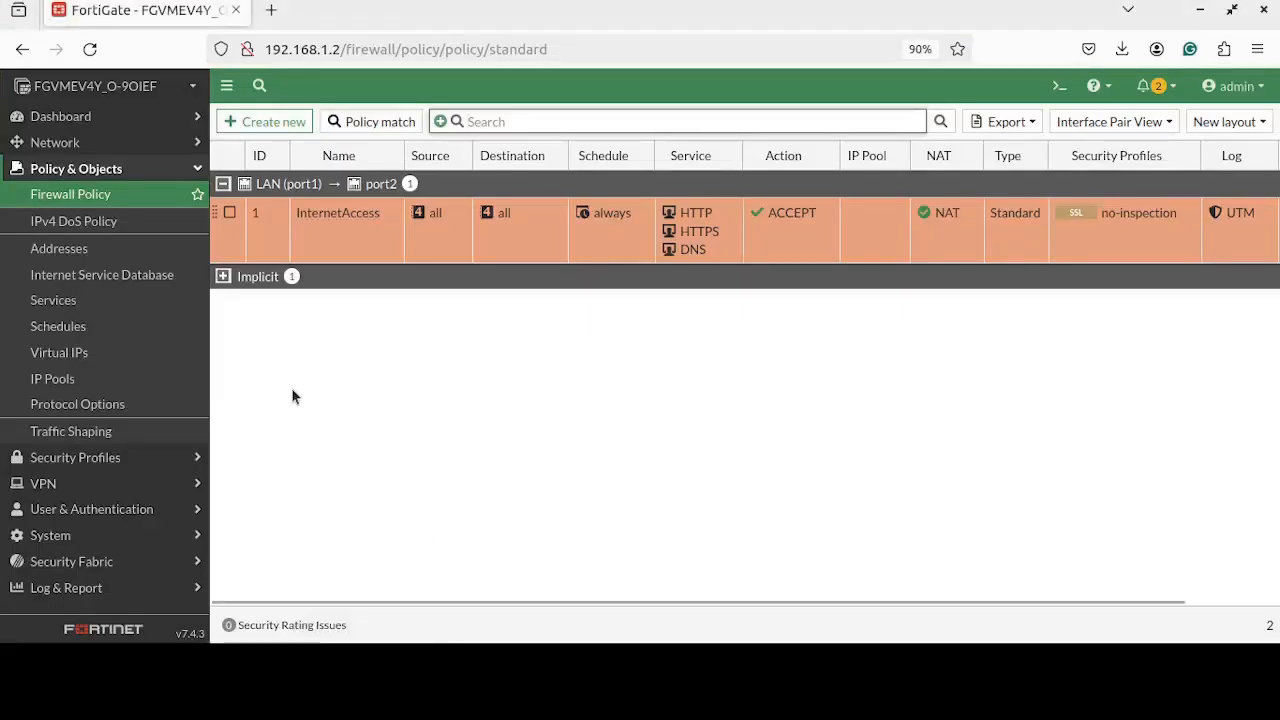
{"action": "left_click_drag", "start_coordinate": [340, 601], "coordinate": [491, 596]}
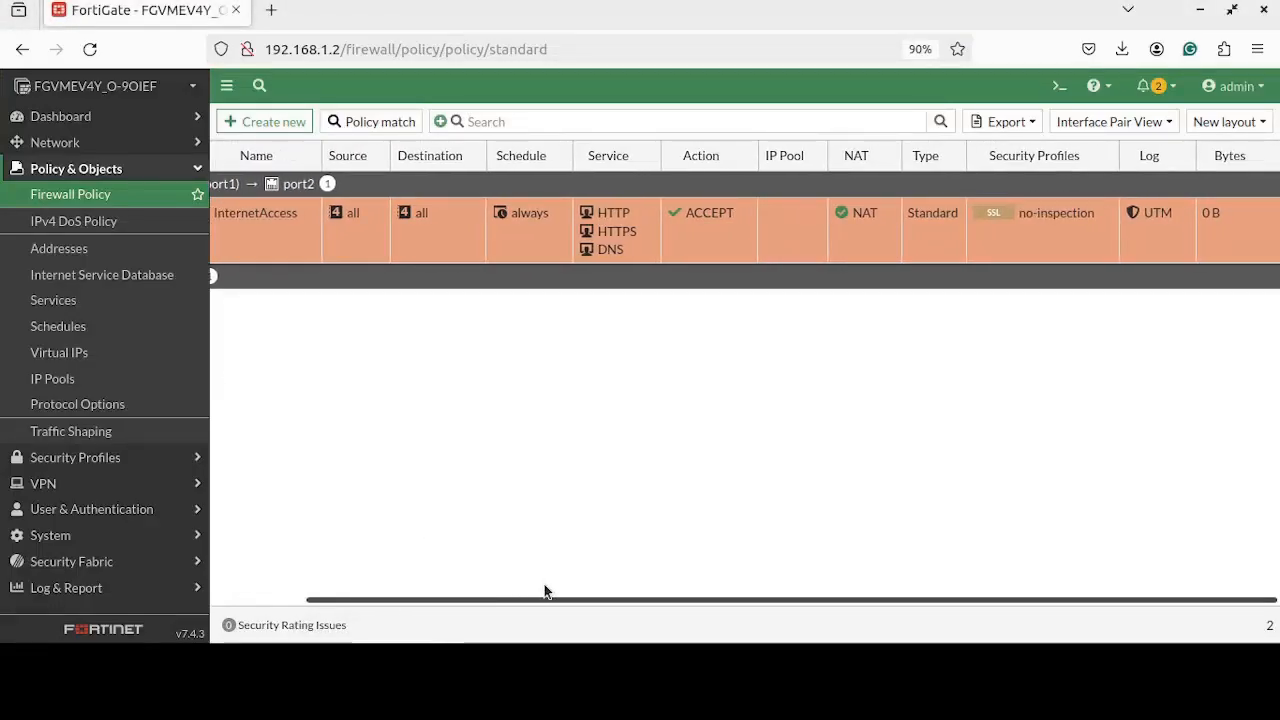
{"action": "left_click", "coordinate": [89, 49]}
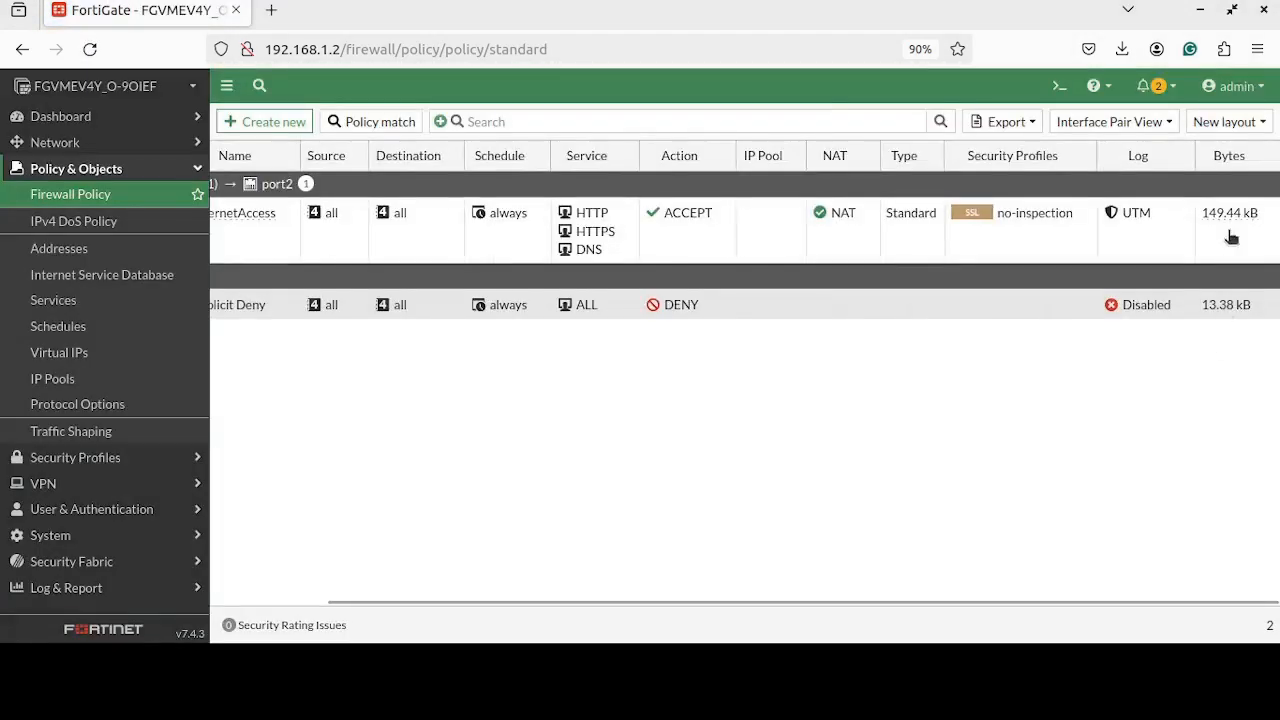
{"action": "left_click", "coordinate": [779, 682]}
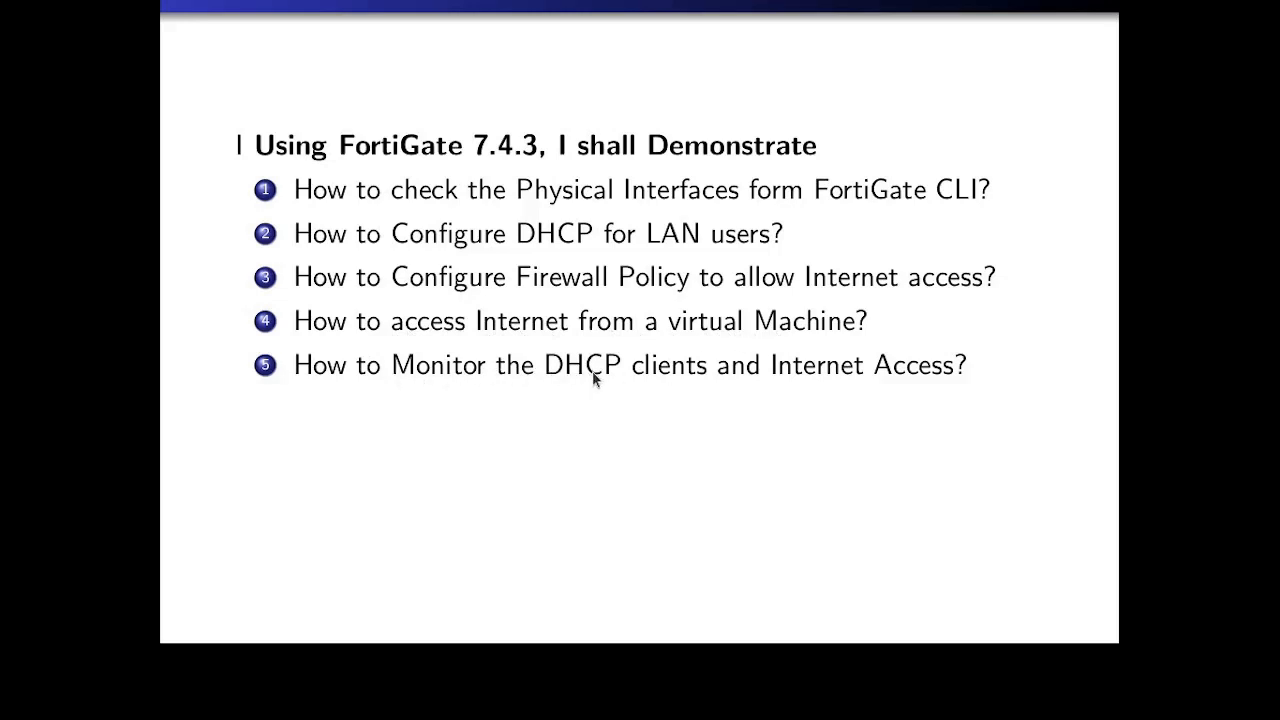
{"action": "key", "text": "Escape"}
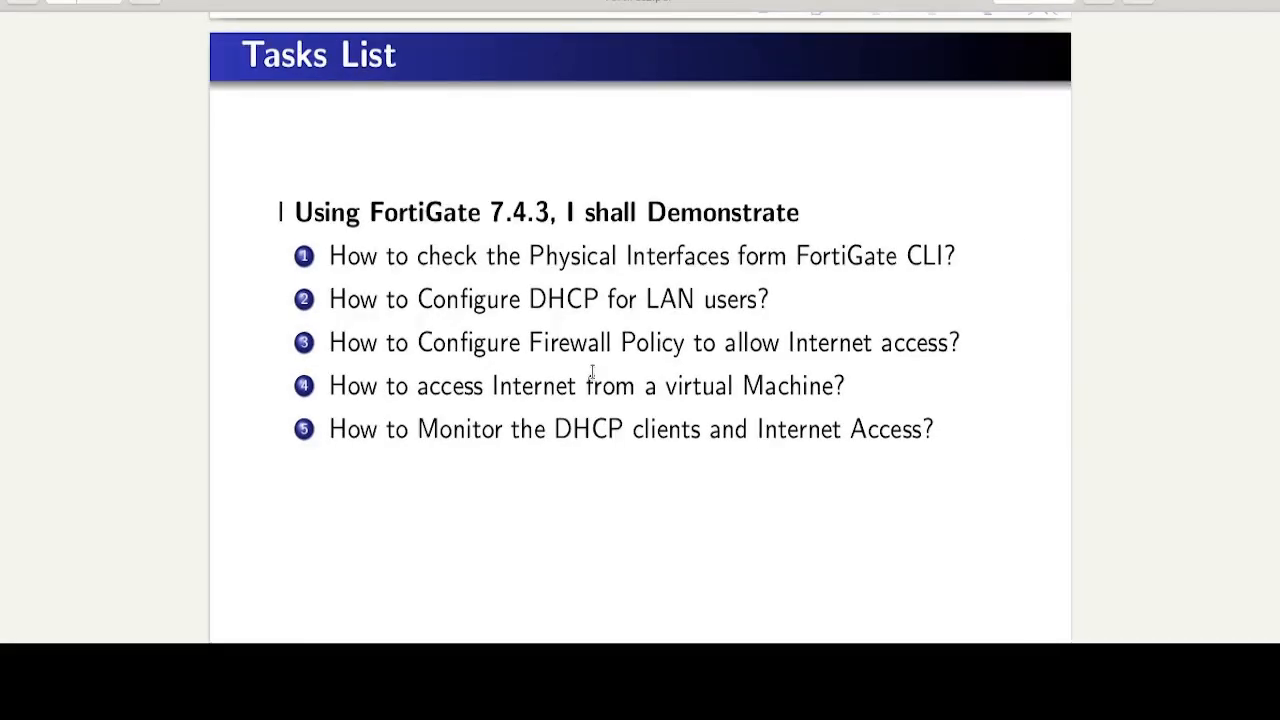